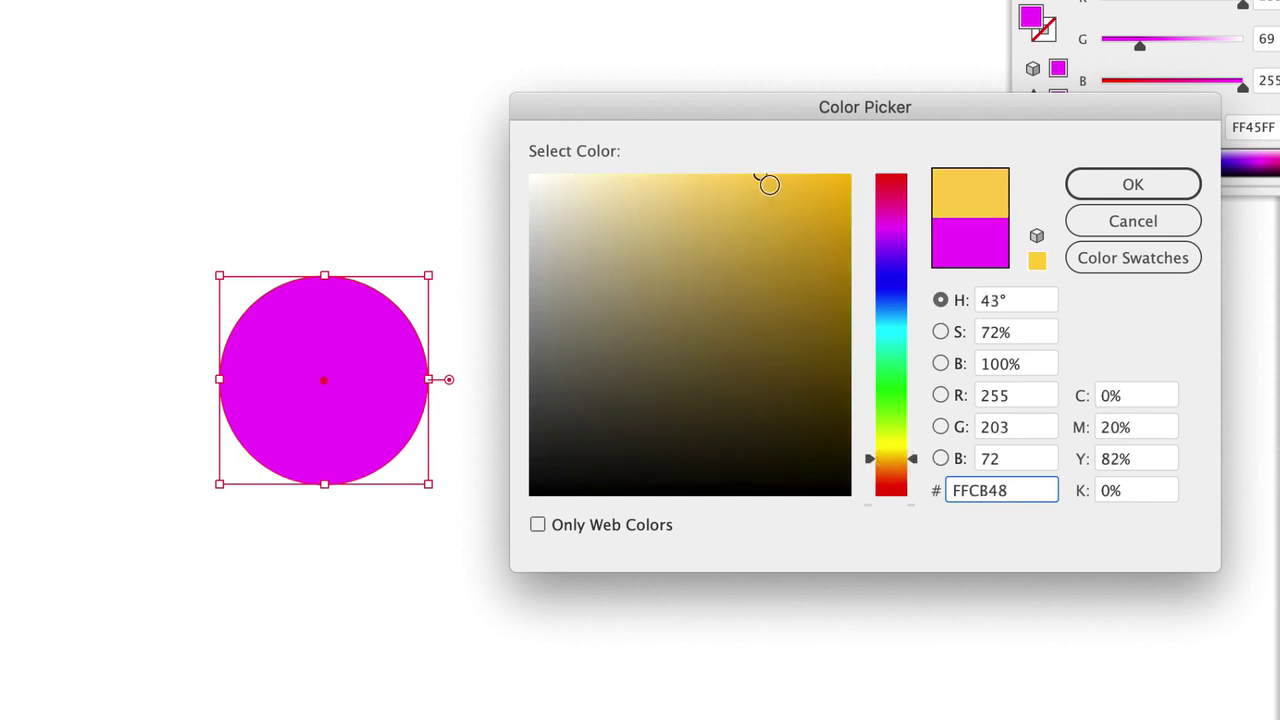
- Change the magenta circle's fill to the muted gold AA945E and deselect it
mouse_move(766, 183)
left_mouse_down()
mouse_move(783, 274)
mouse_move(700, 290)
mouse_move(674, 280)
left_mouse_up()
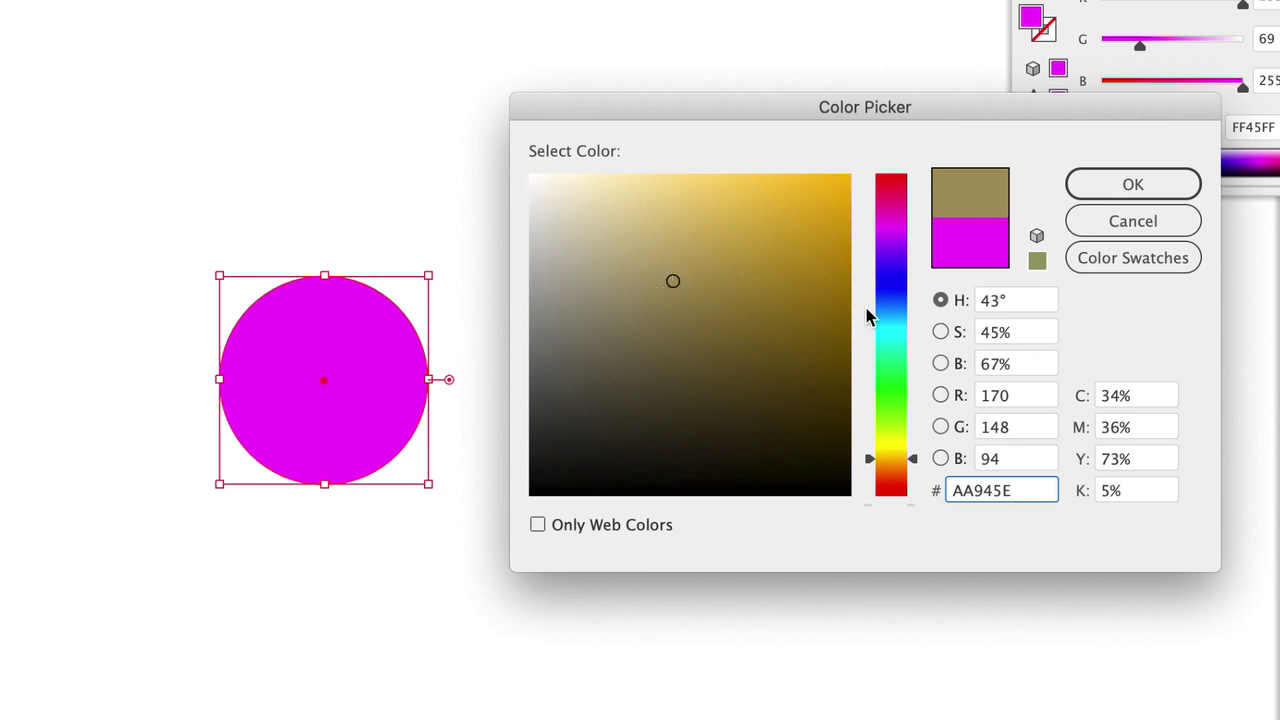
left_click(1111, 185)
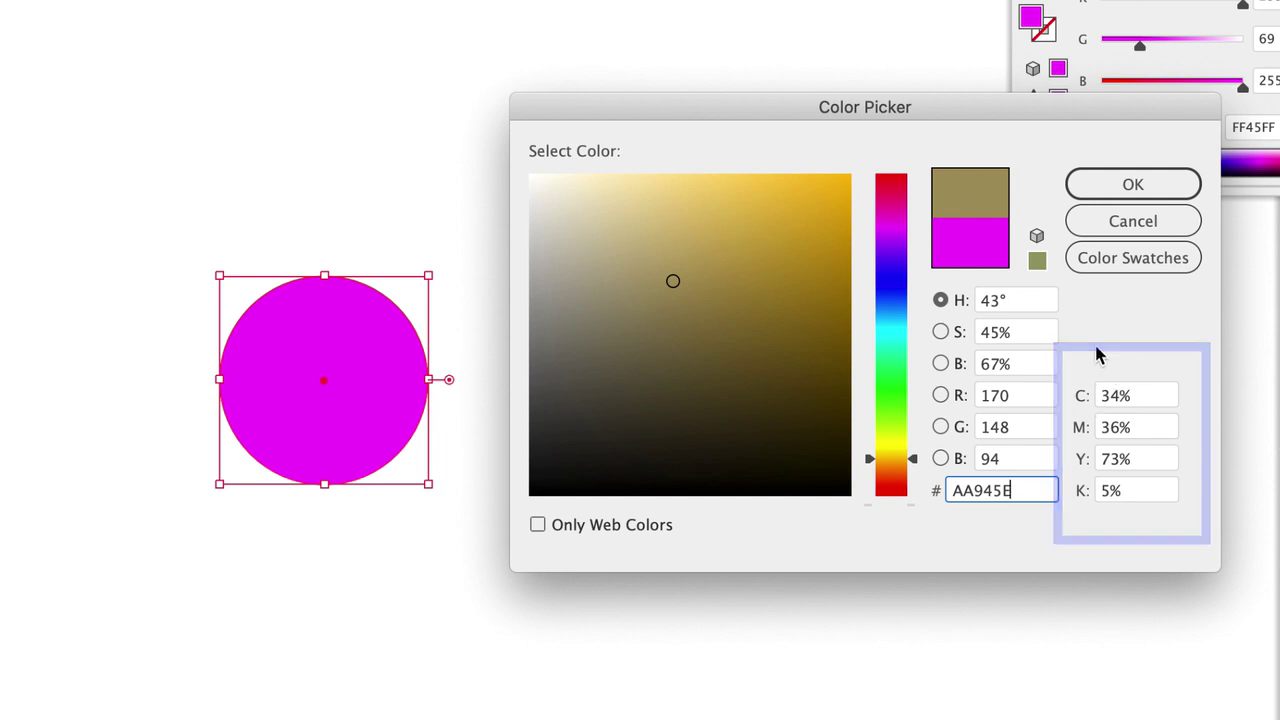
left_click(1114, 187)
left_click(554, 700)
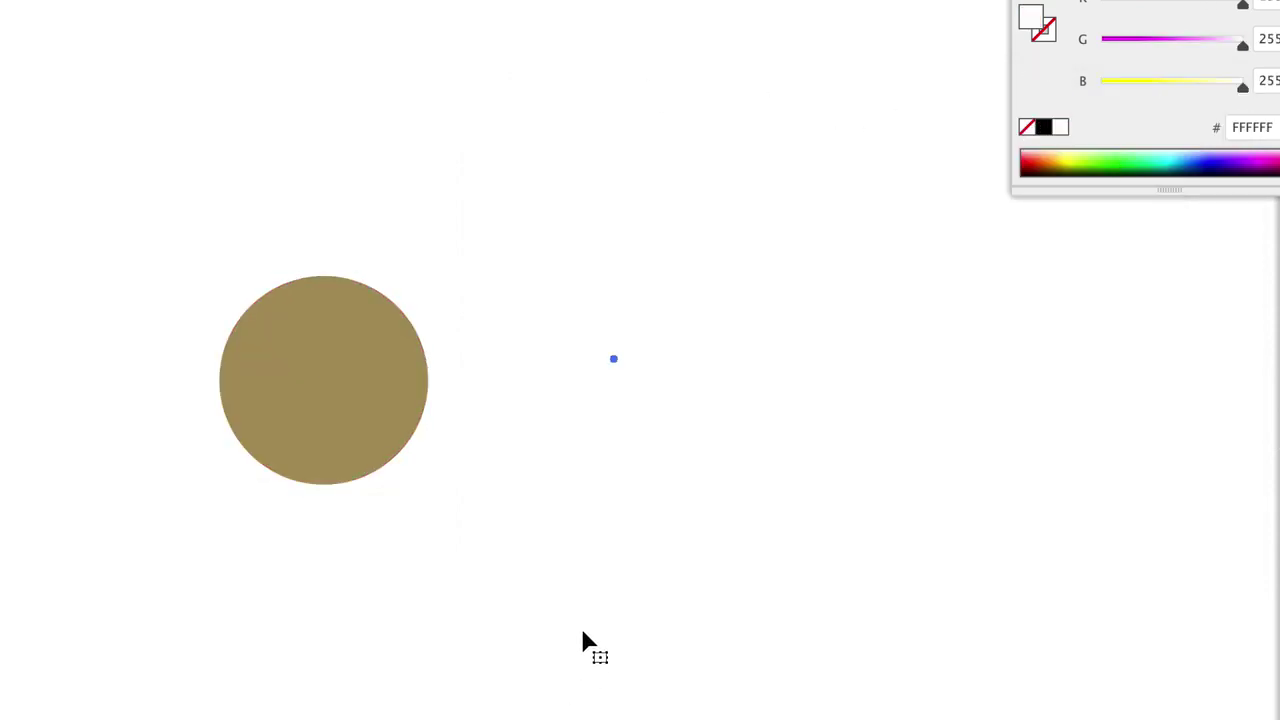
- Duplicate the gold circle to its left and fill the copy with the lighter tan DBCCA9
left_click(400, 455)
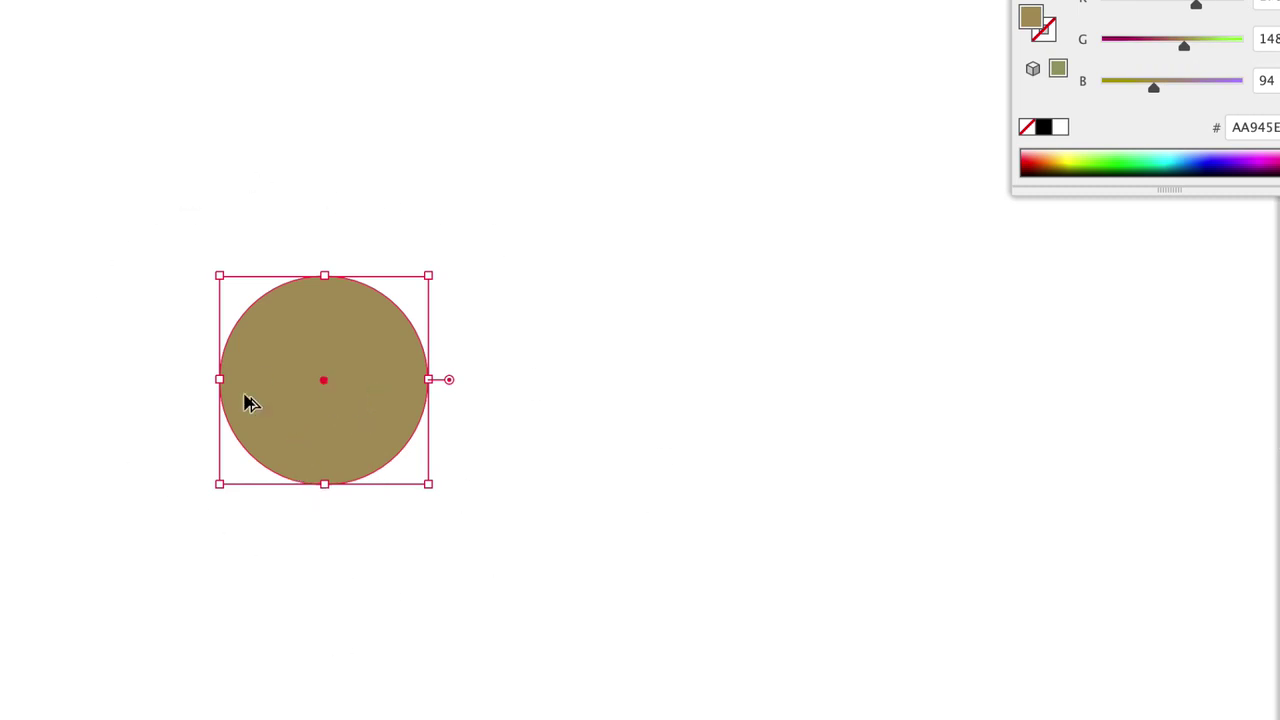
left_click_drag(392, 368, 170, 376)
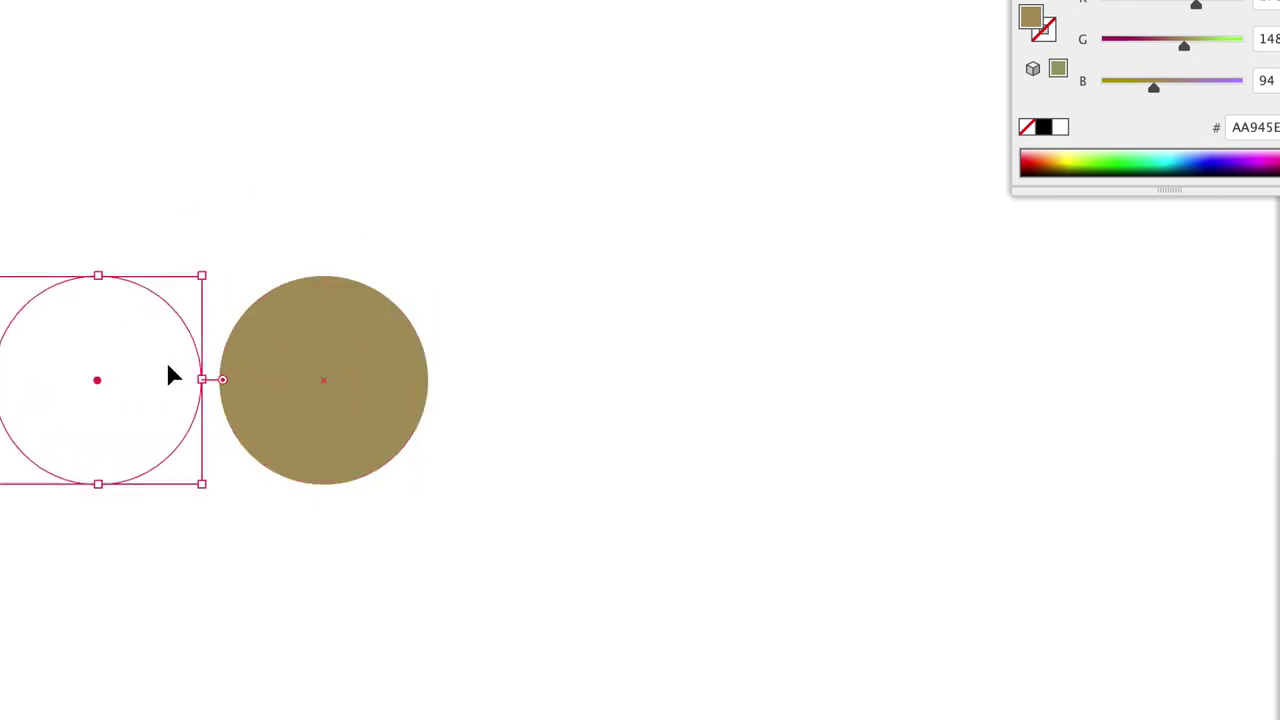
double_click(1031, 17)
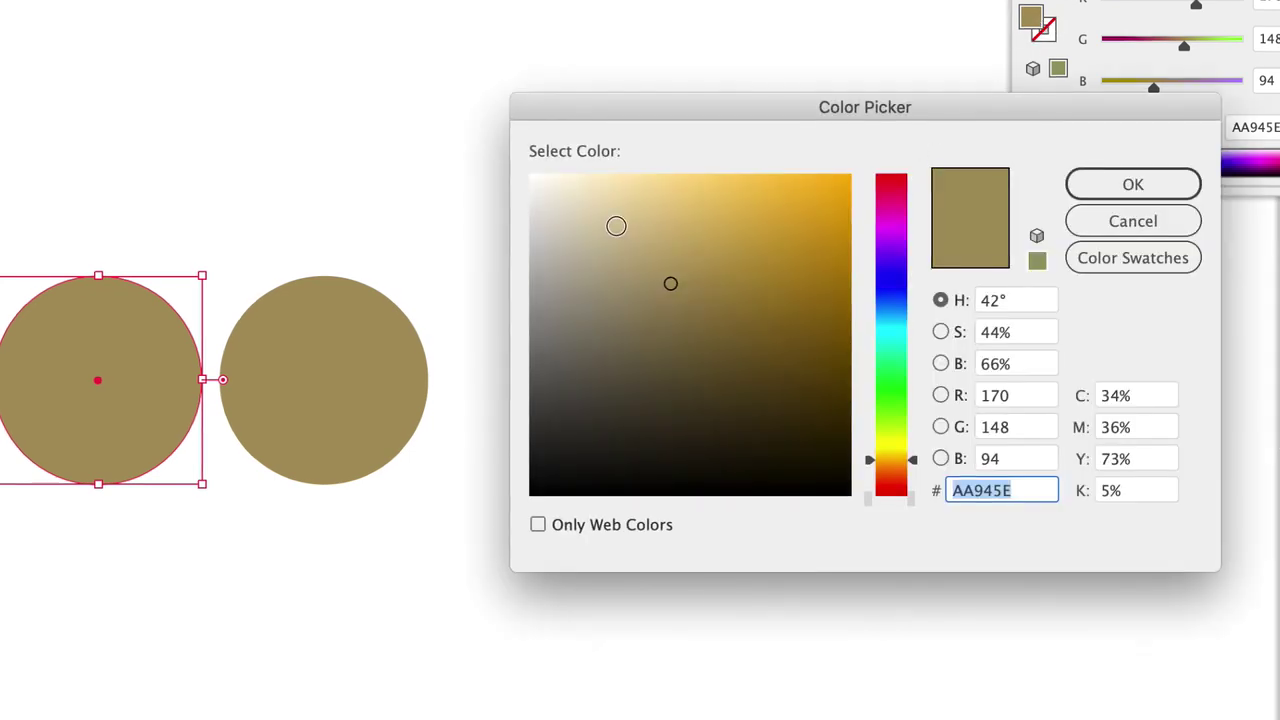
left_click(604, 219)
key("Return")
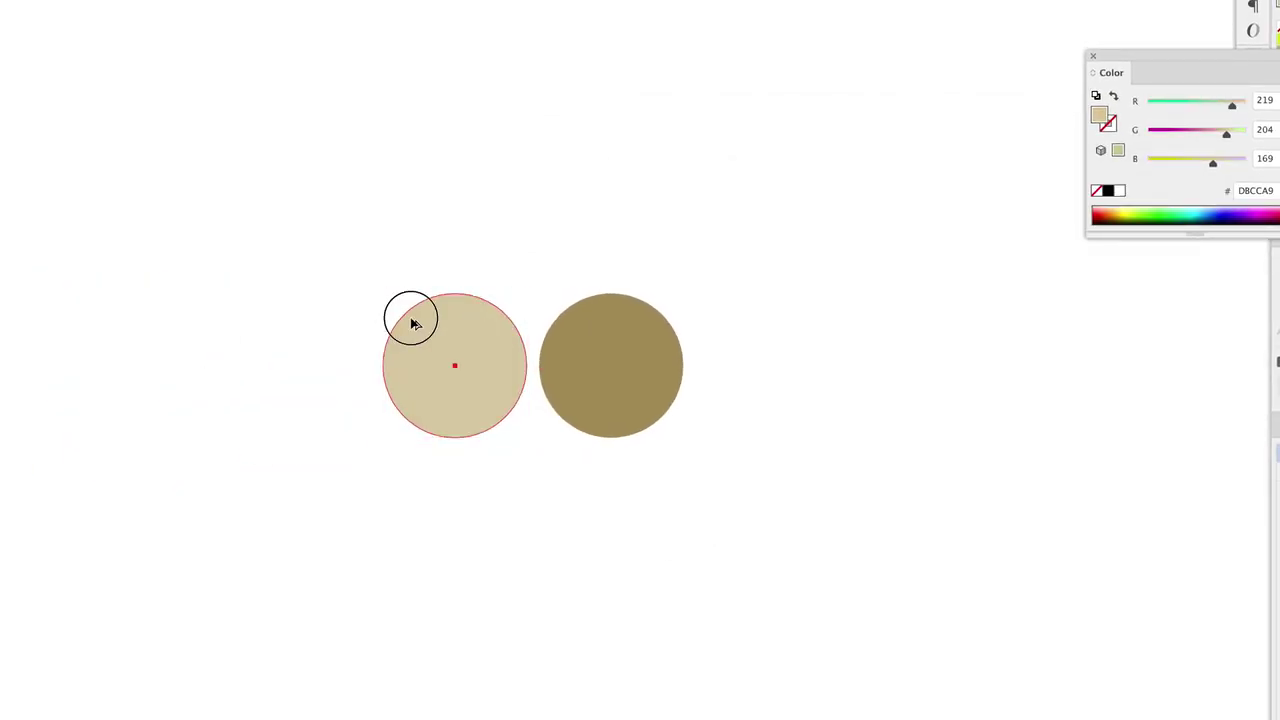
- Duplicate the tan circle to its left and give the copy a very pale off-white fill of the same hue
left_click_drag(415, 323, 337, 323)
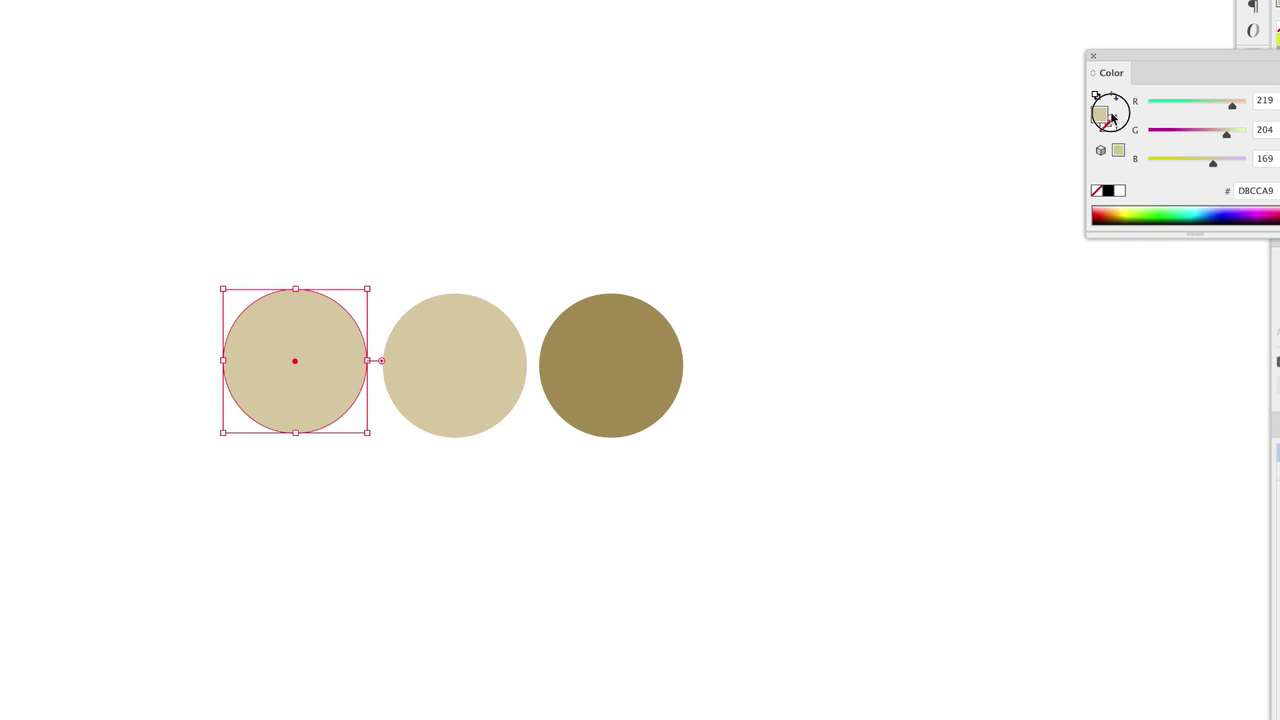
double_click(1102, 116)
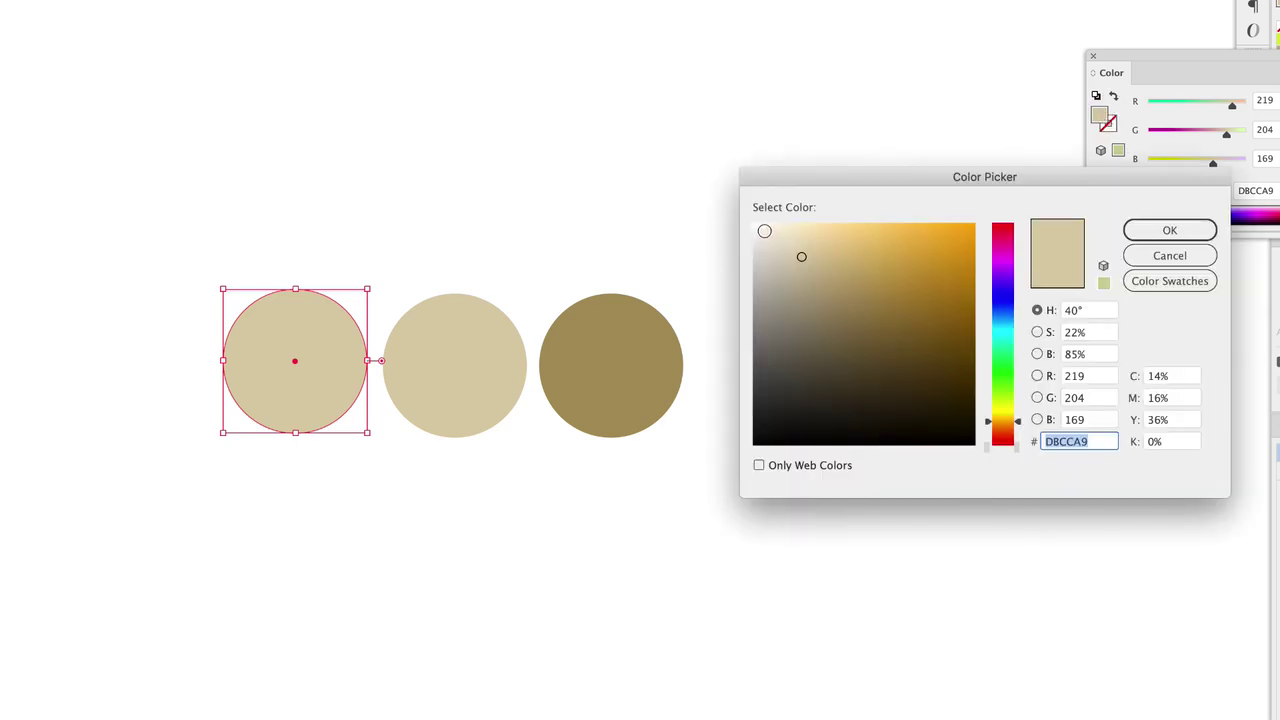
left_click(764, 231)
left_click(1168, 230)
- Duplicate the gold circle to its right and fill the copy with the darker brown 8C6818
left_click(618, 362)
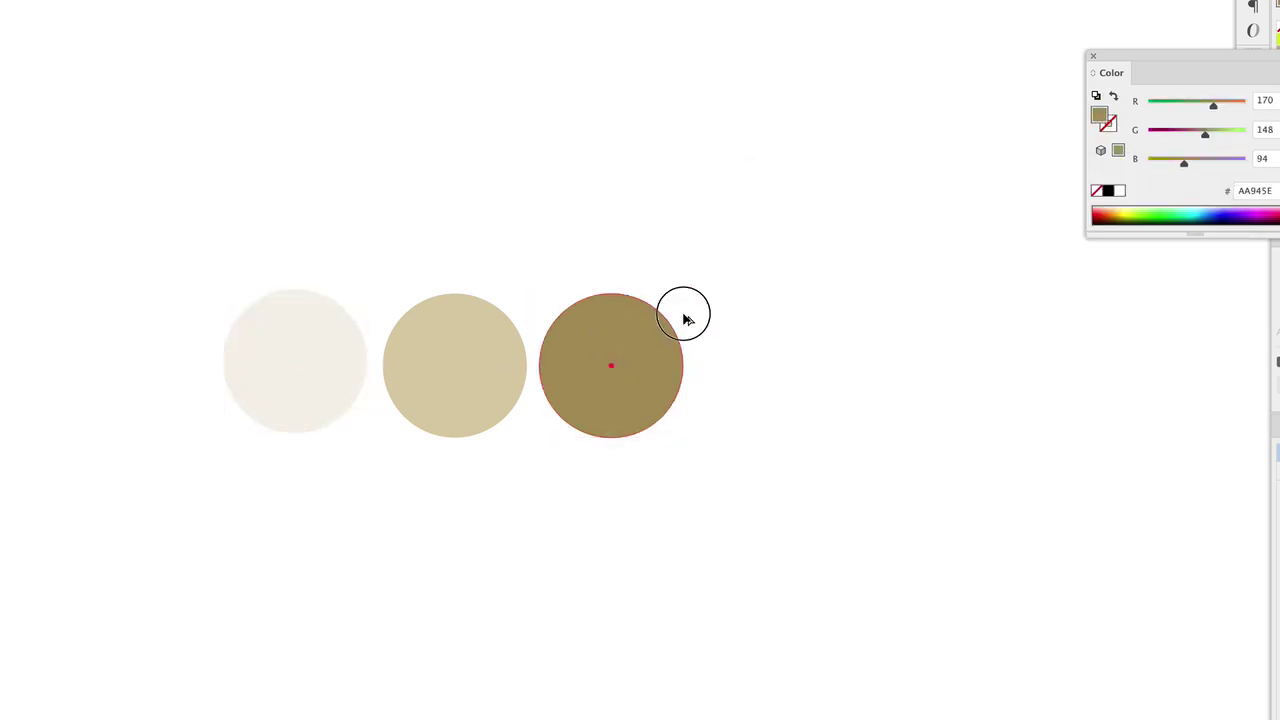
left_click_drag(645, 320, 804, 320)
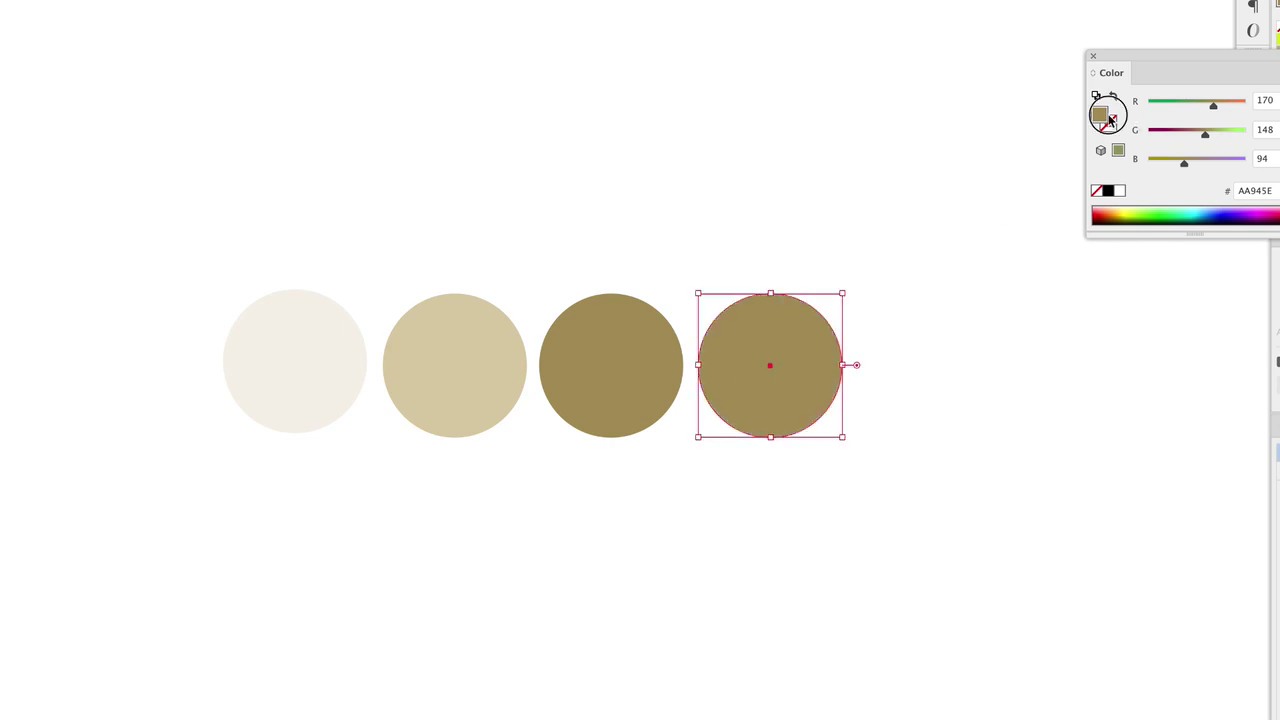
double_click(1106, 116)
key("Escape")
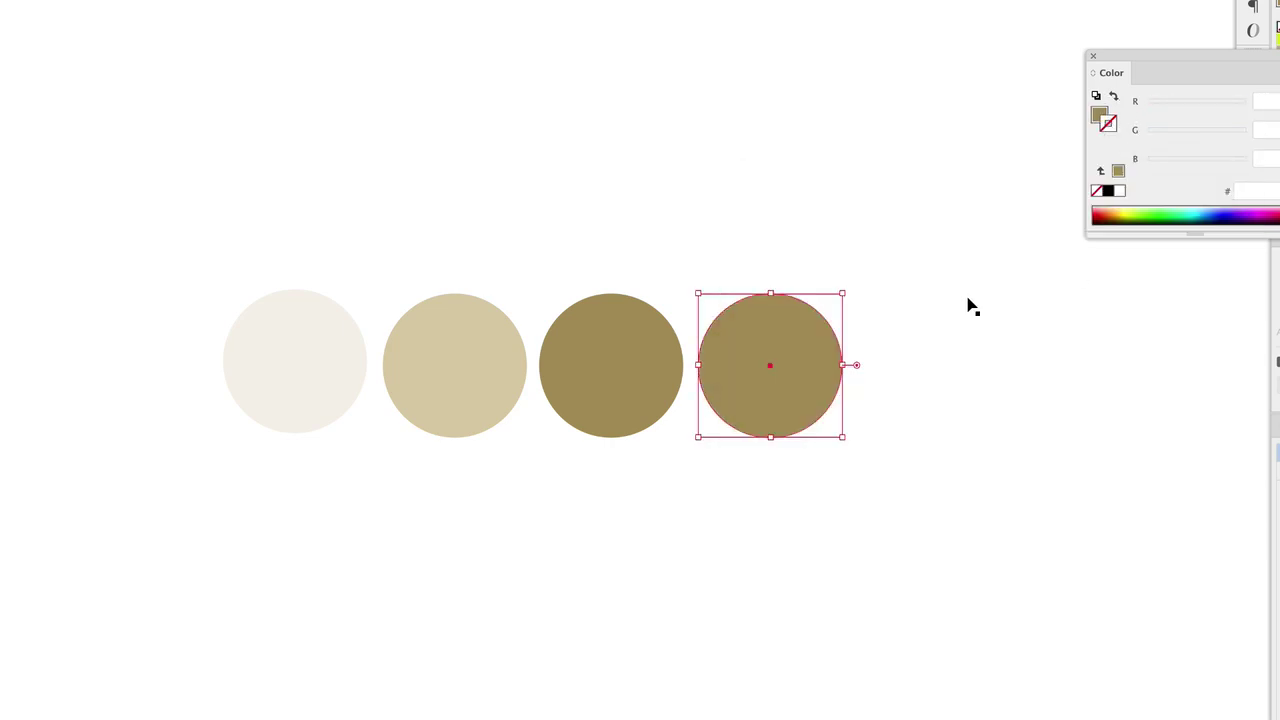
double_click(1106, 116)
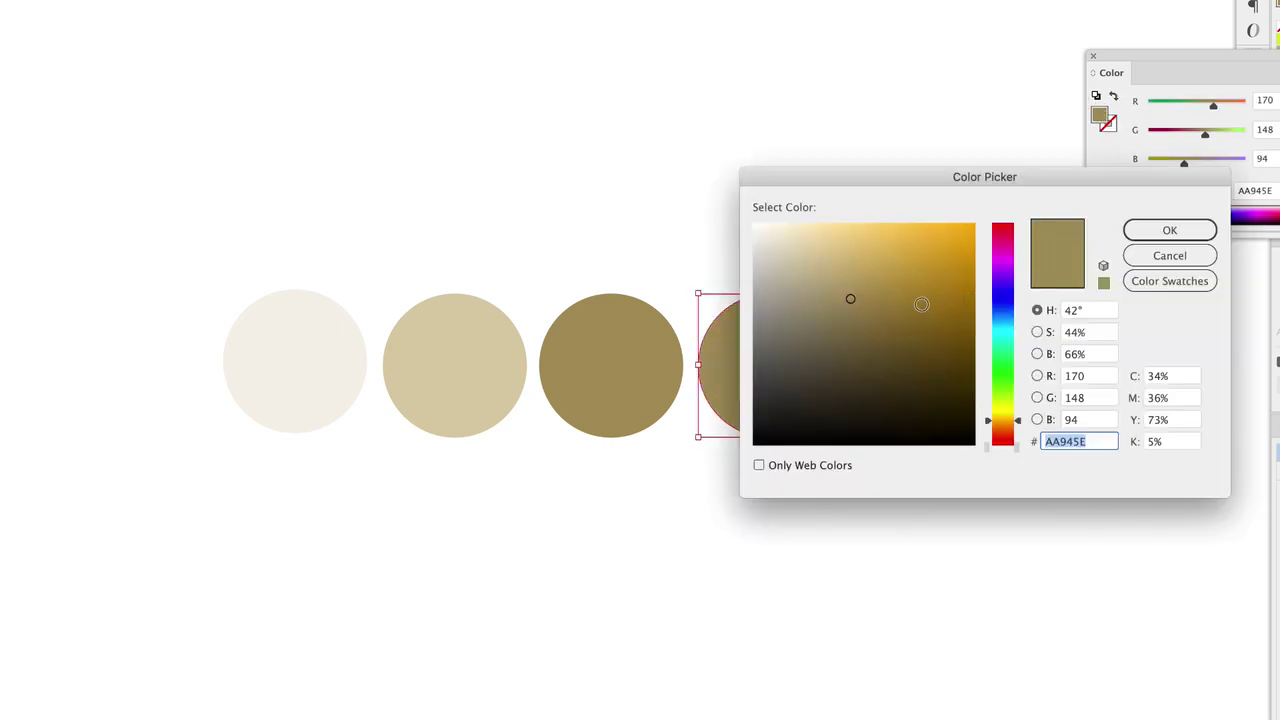
type("8C6818")
left_click(1140, 226)
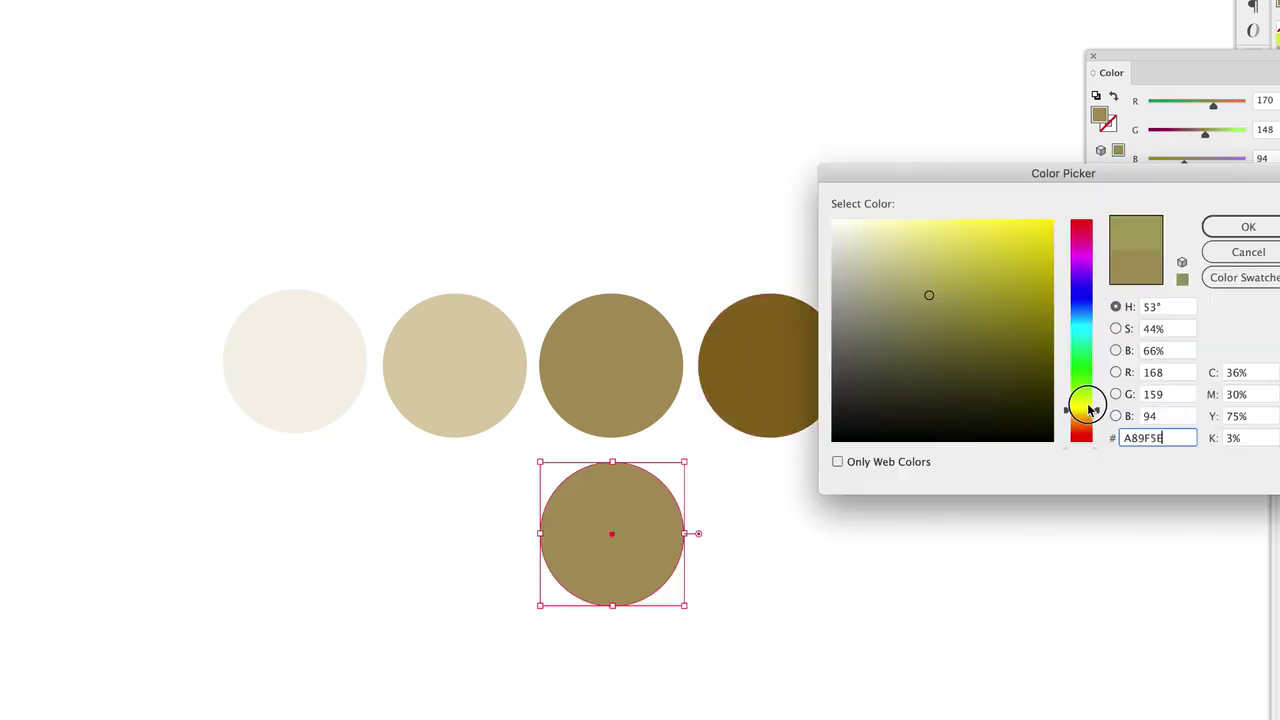
- Shift the hue of the gold circle below the row to 240° and set its fill to violet 5454A3
left_click_drag(1090, 410, 1090, 293)
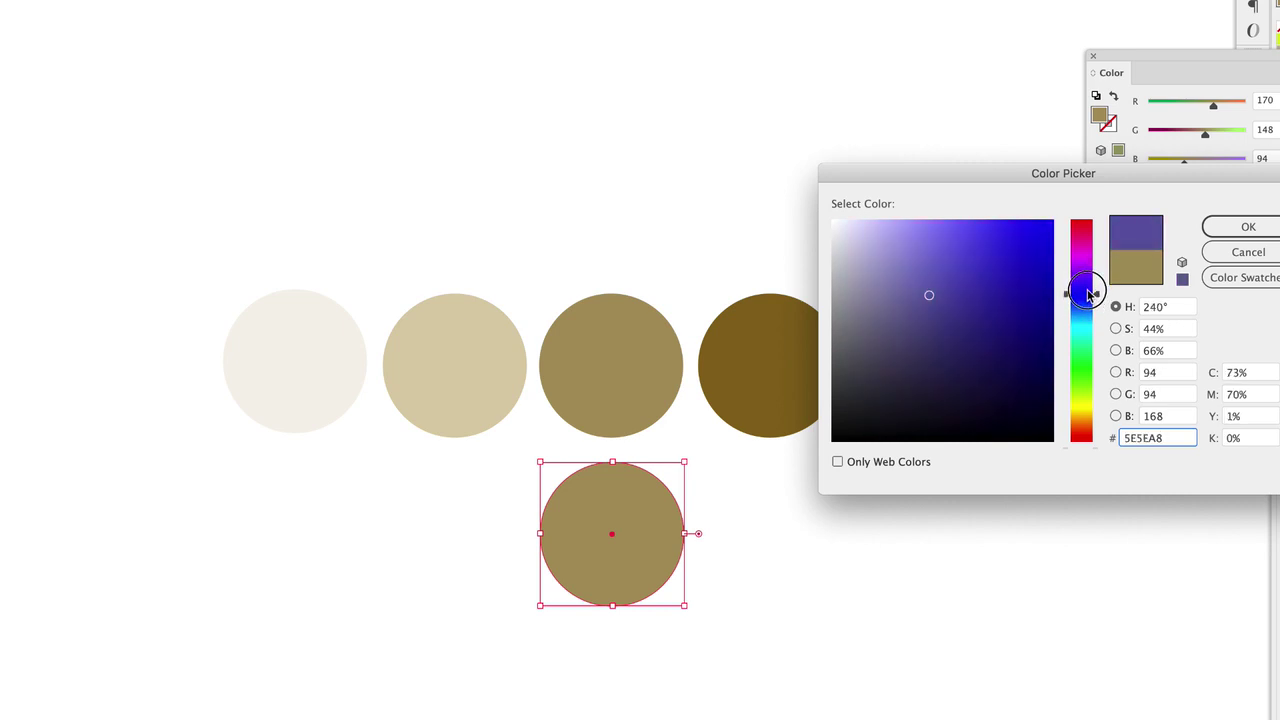
mouse_move(1000, 255)
left_mouse_down()
mouse_move(995, 245)
mouse_move(1036, 219)
mouse_move(930, 252)
mouse_move(942, 297)
left_mouse_up()
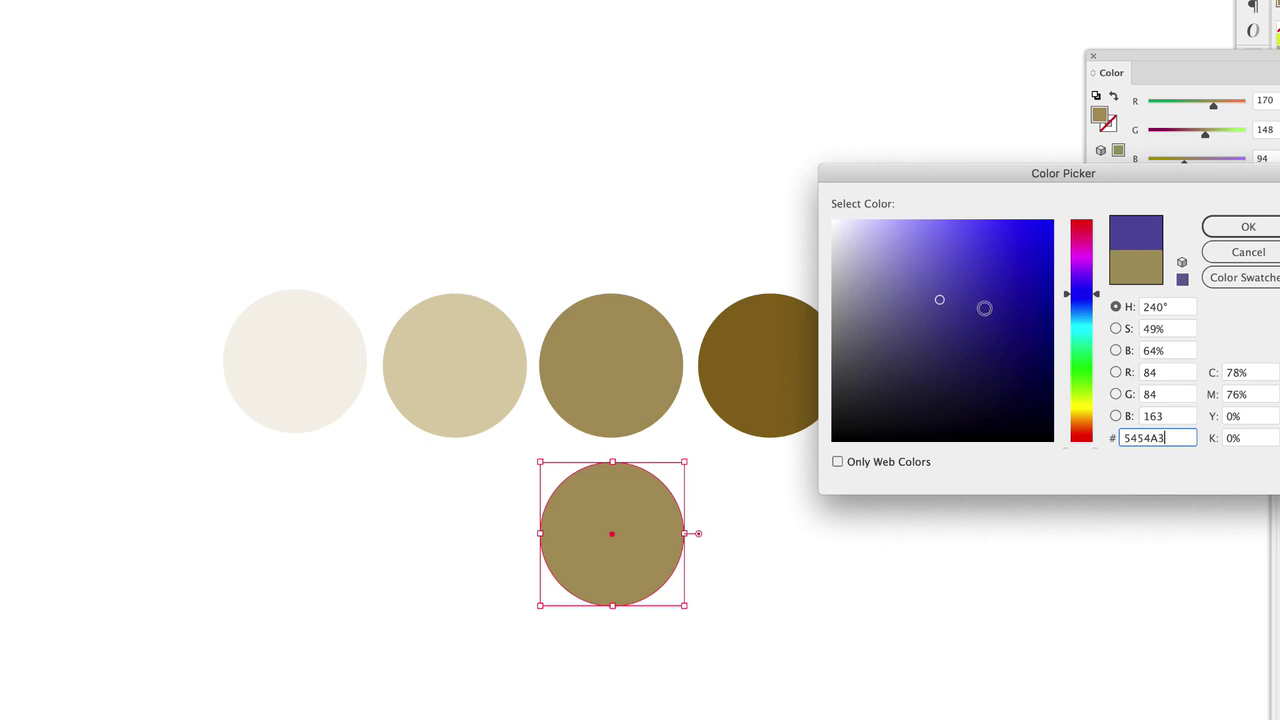
left_click(1248, 227)
- Duplicate the violet circle to its right and fill the copy with the darker blue-violet 222282
left_click(623, 551)
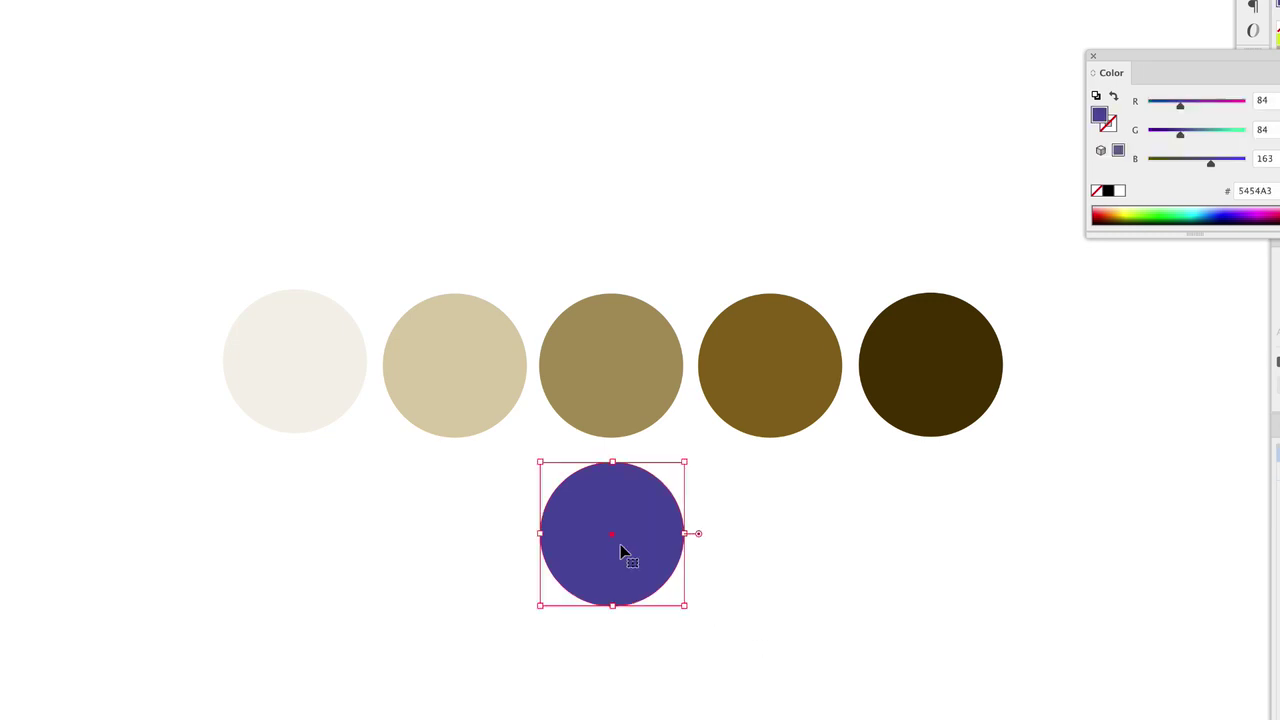
left_click_drag(646, 534, 802, 533)
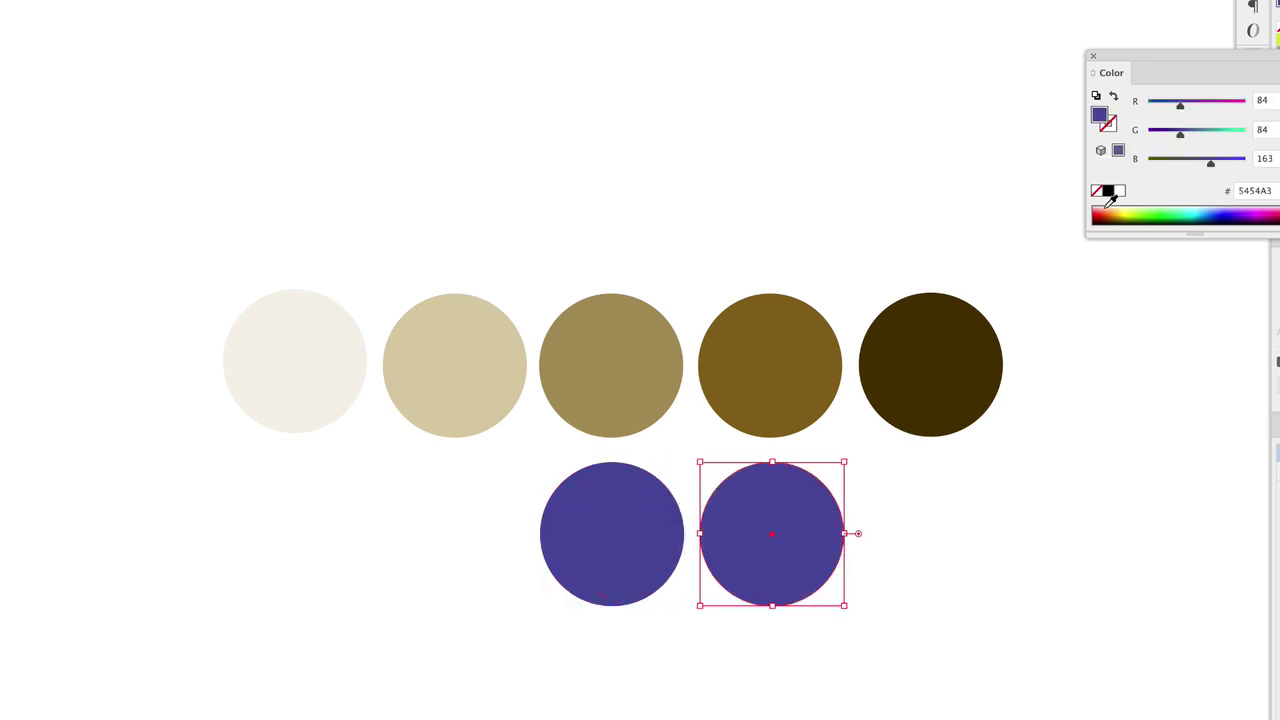
double_click(1100, 118)
left_click(995, 328)
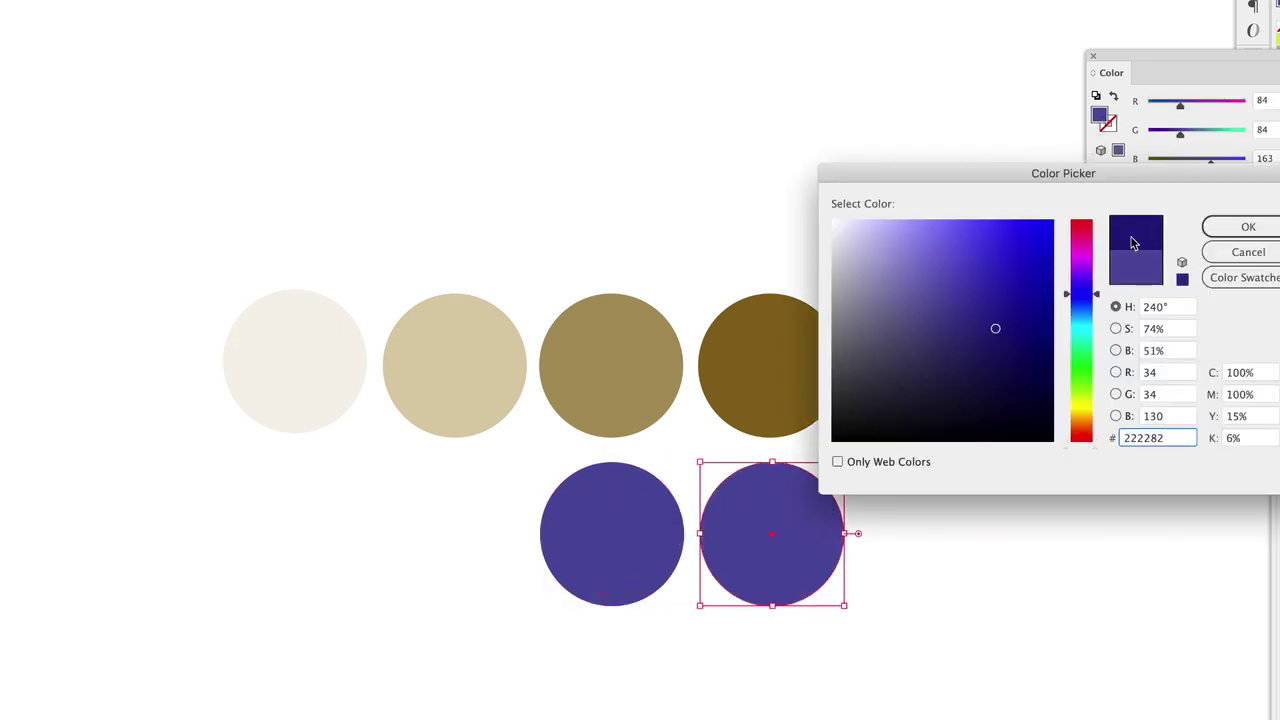
key("Return")
- Duplicate the 222282 circle to its right and fill the copy with the very dark navy 010138
left_click(857, 511)
left_click_drag(955, 516, 955, 516)
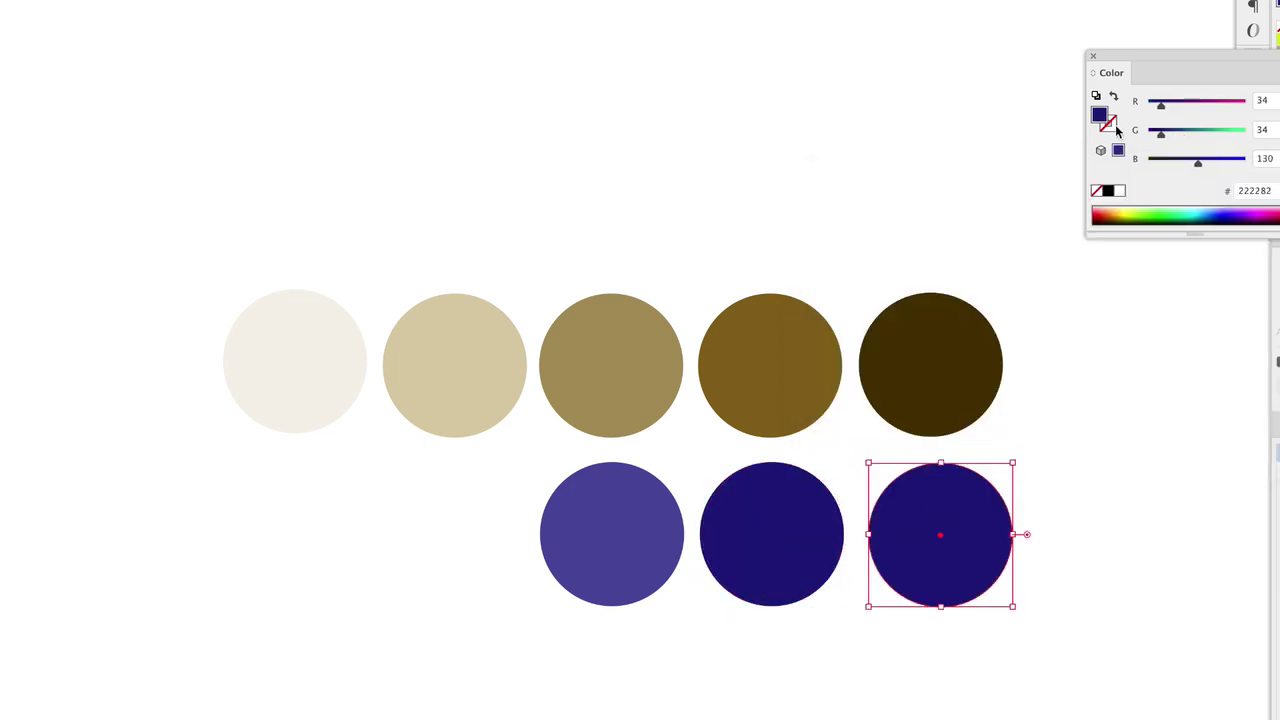
double_click(1100, 116)
left_click(1048, 393)
left_click(1257, 224)
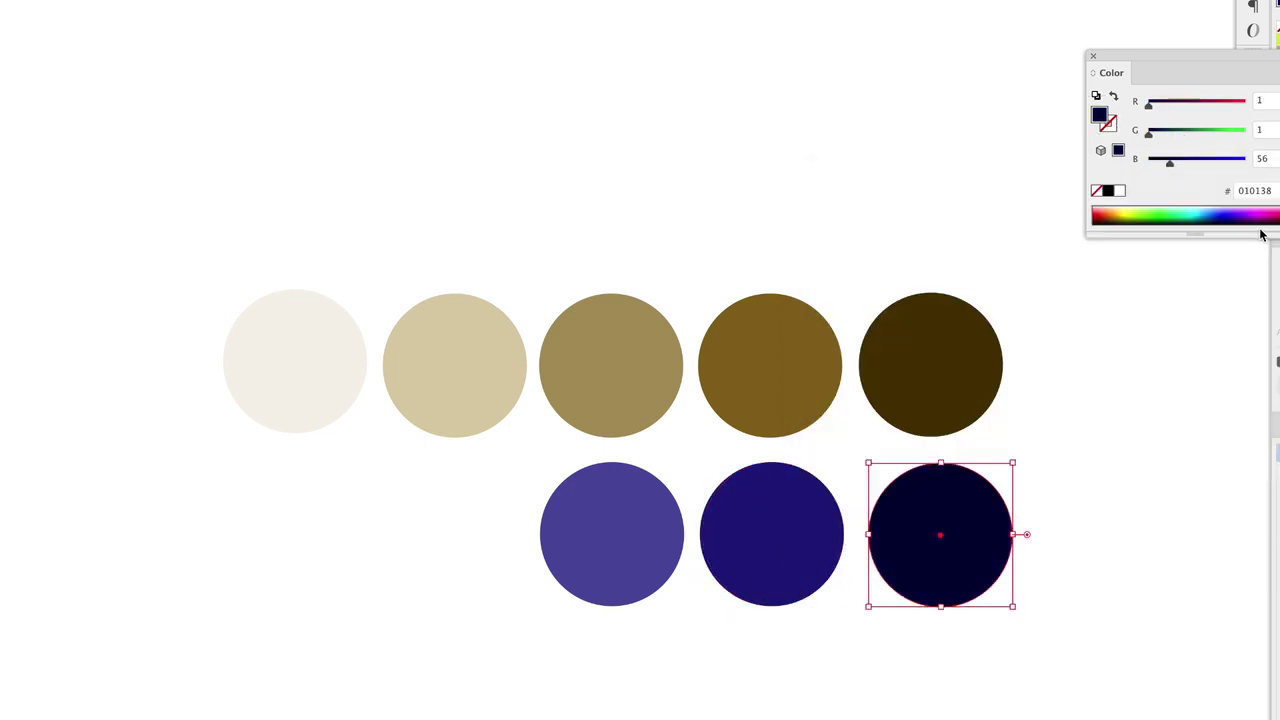
- Duplicate the 5454A3 violet circle to its left and fill the copy with the lighter violet 7C7CC4
left_click_drag(593, 556, 424, 515)
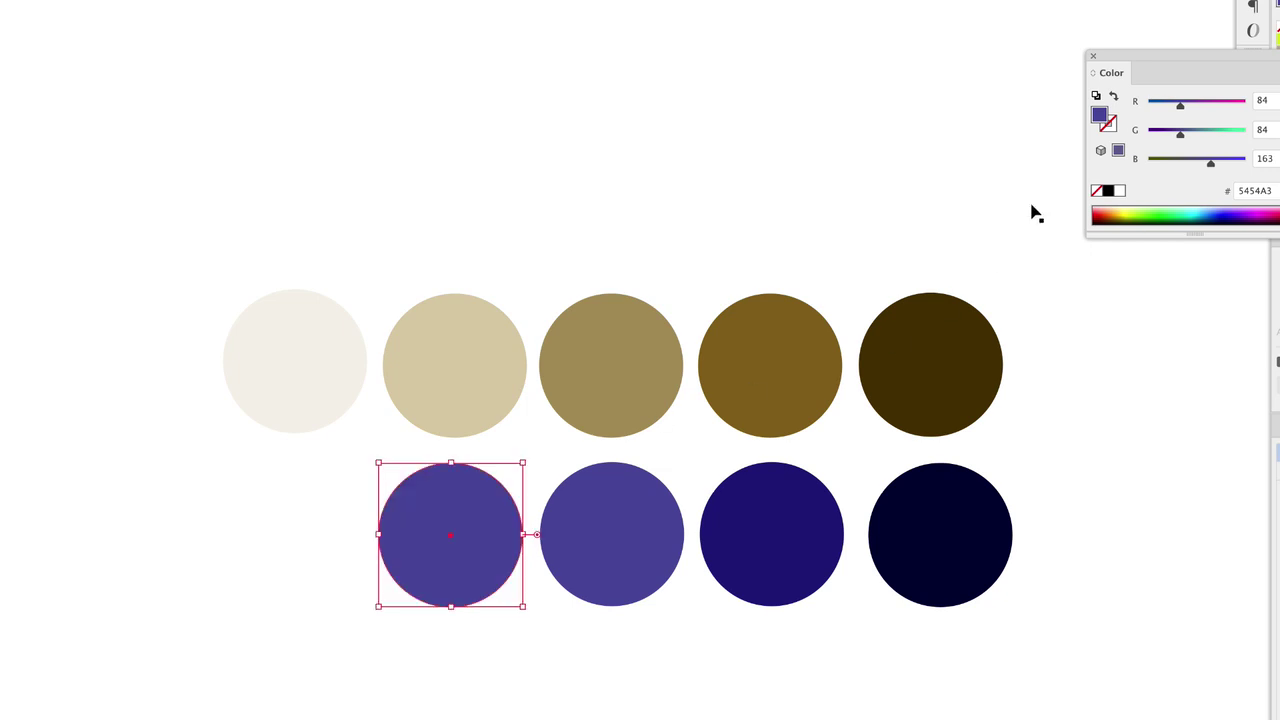
double_click(1104, 116)
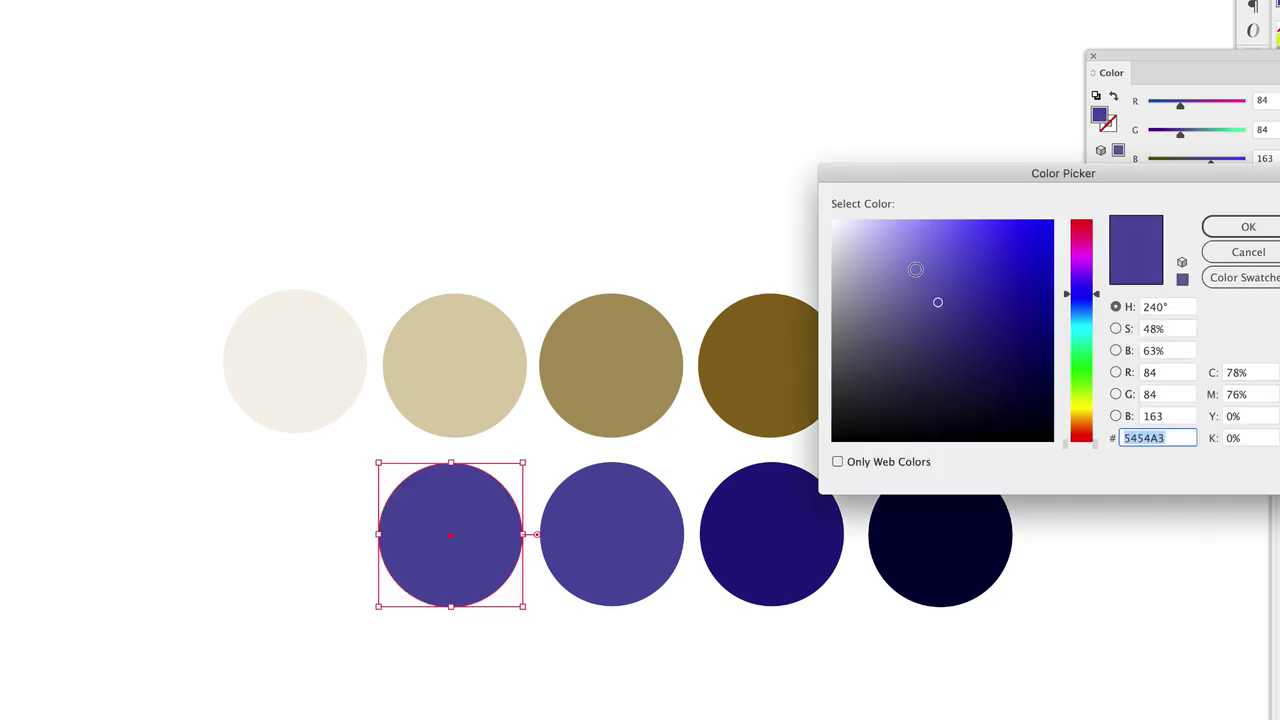
left_click(915, 269)
left_click(1208, 226)
- Duplicate the light violet circle to its left, give the copy a pale lavender fill, and deselect it
left_click_drag(457, 506, 319, 500)
double_click(1104, 116)
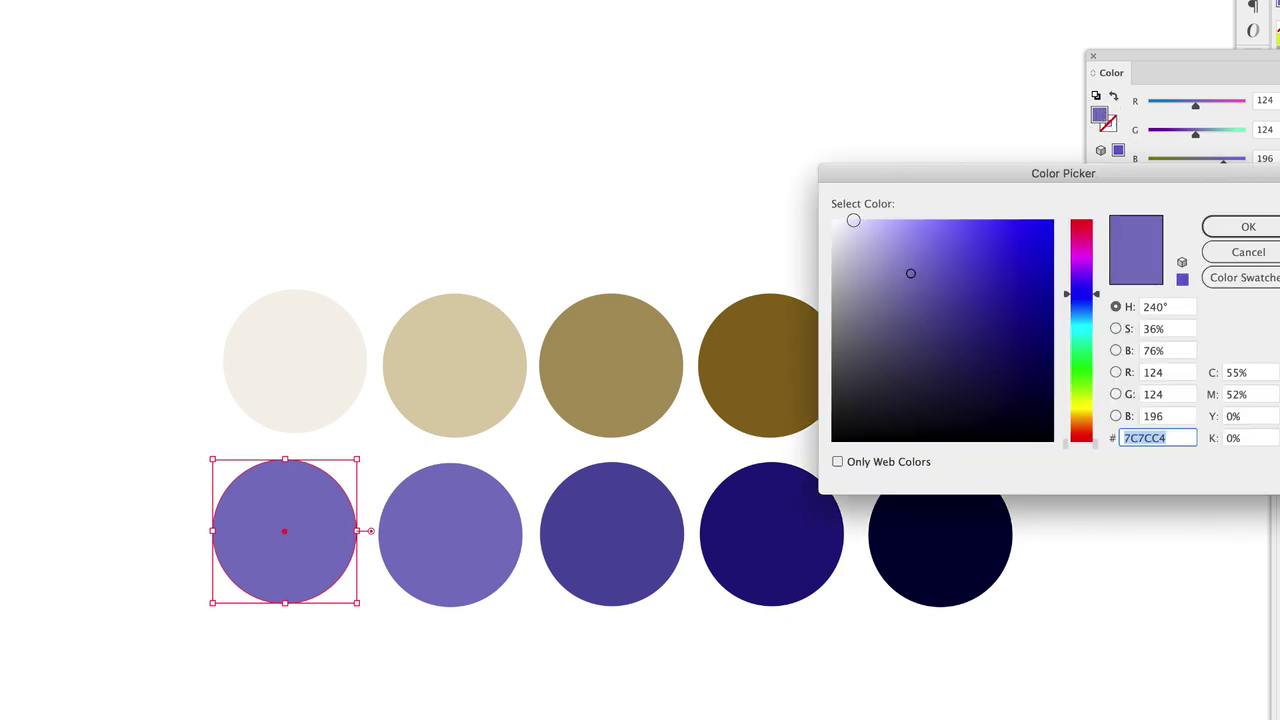
left_click(845, 231)
left_click(1246, 226)
left_click(586, 186)
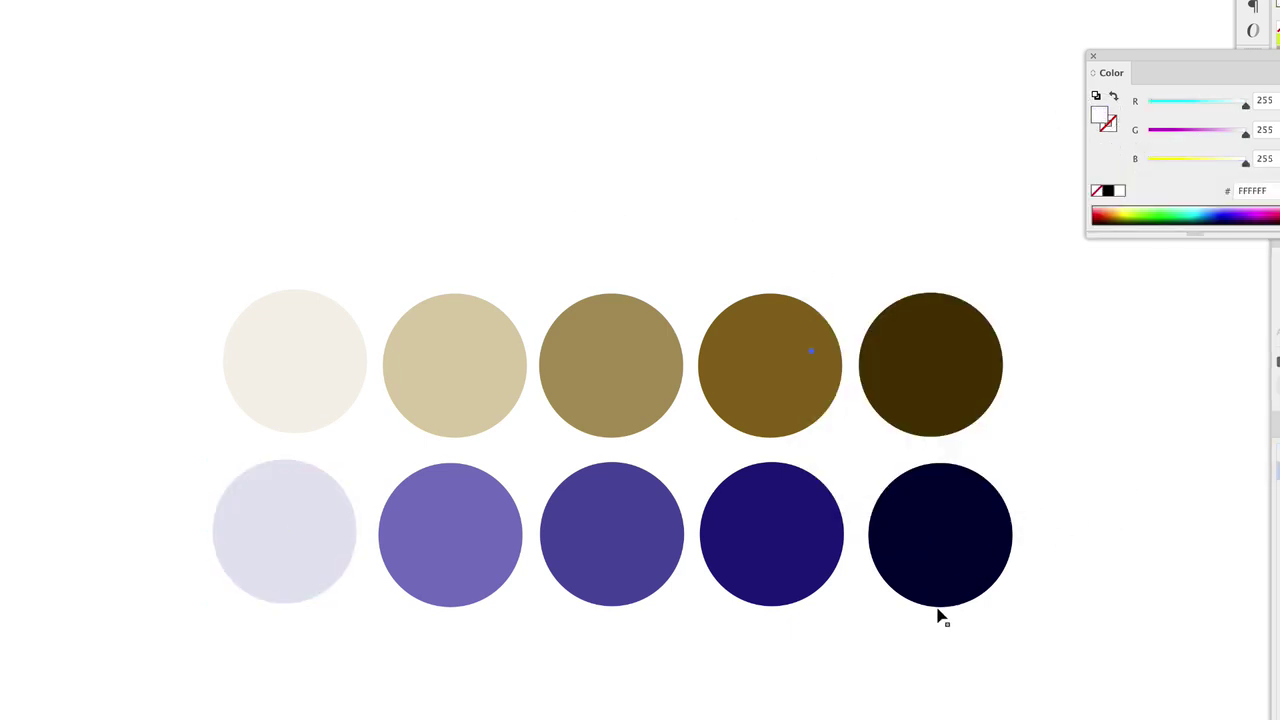
- Delete the darkest circle at the right end of both the brown row and the violet row
scroll(940, 617, "down", 1)
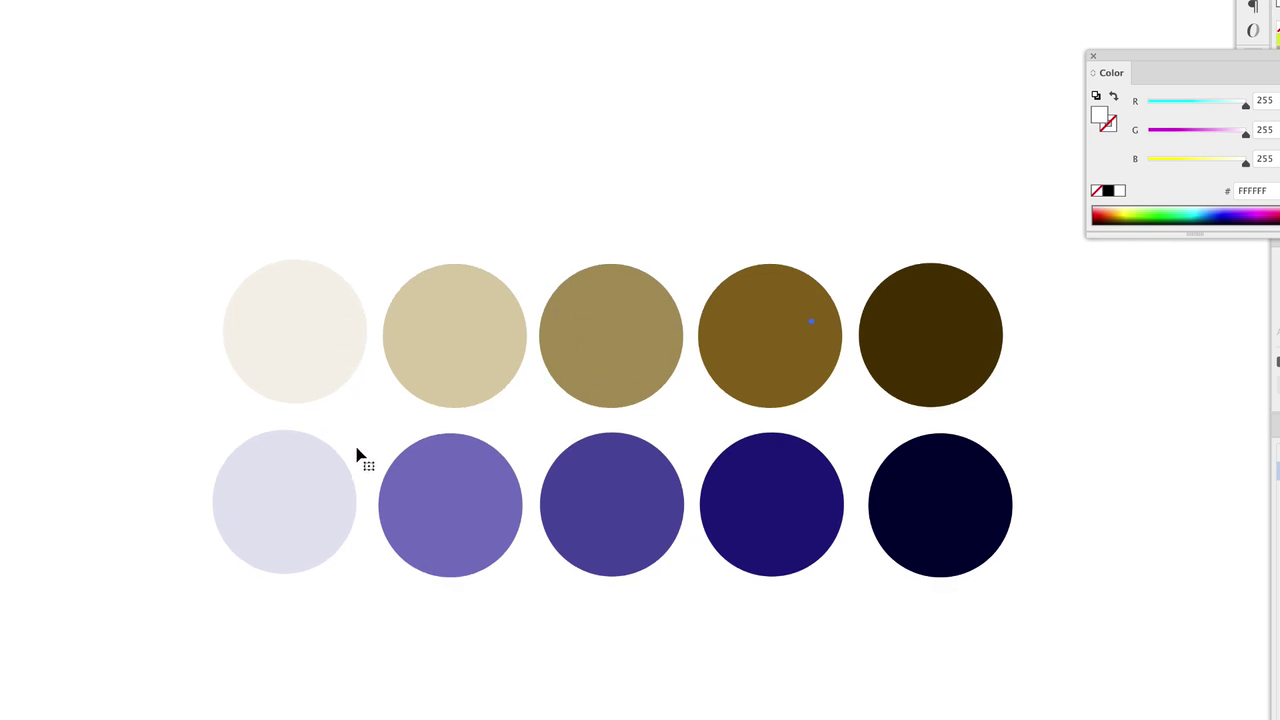
scroll(425, 468, "left", 1)
scroll(425, 468, "down", 1)
scroll(425, 468, "left", 1)
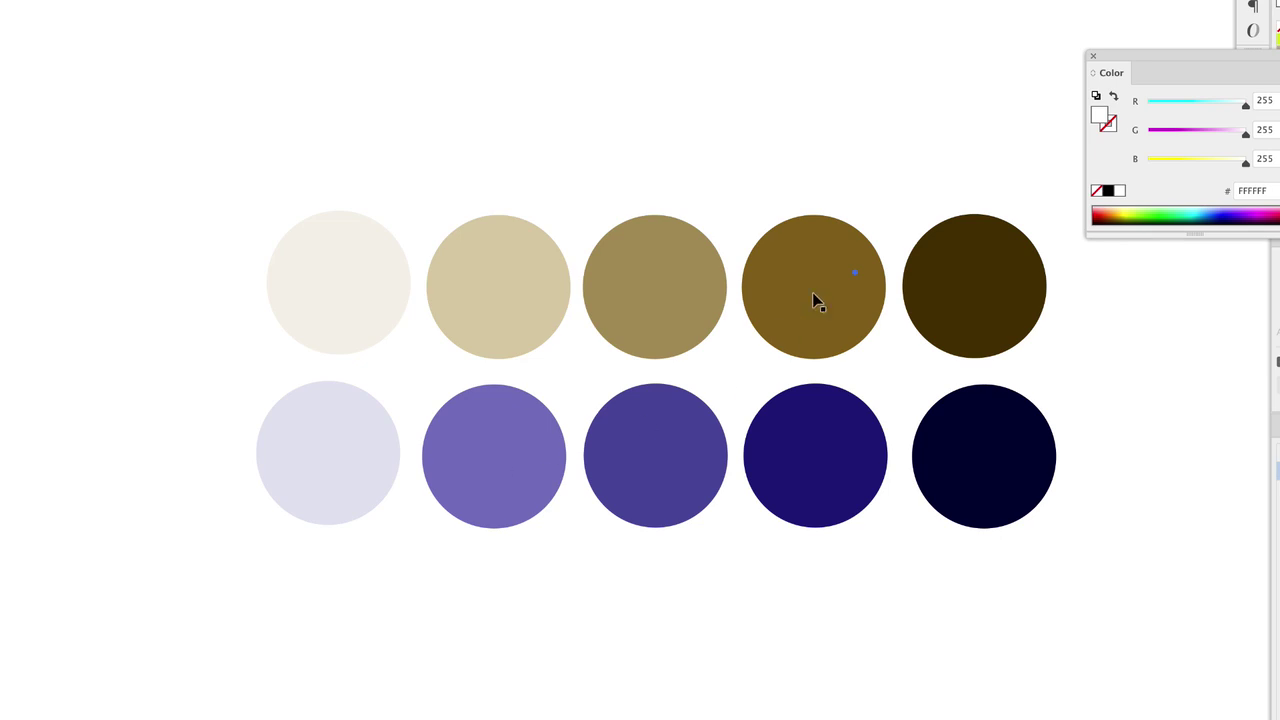
left_click(990, 318)
left_click(975, 473, "shift")
key("Delete")
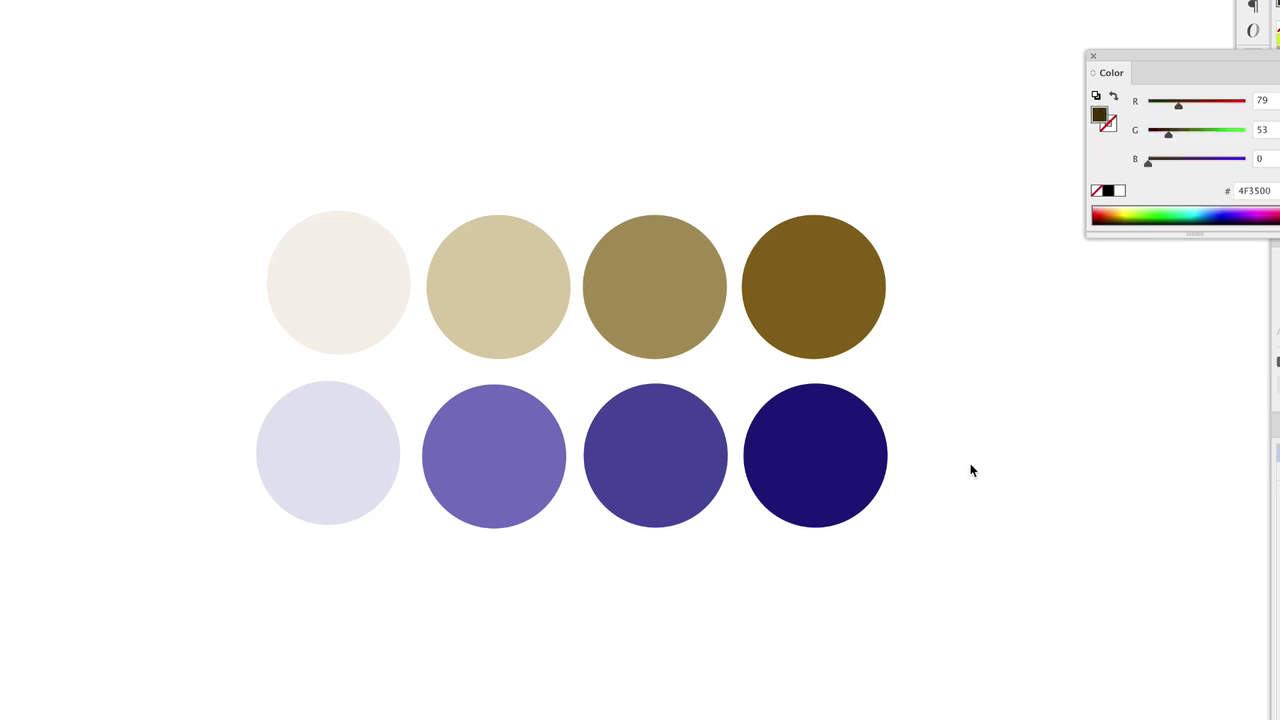
- Lighten the darkest remaining violet circle by setting its fill to 414193
left_click(812, 470)
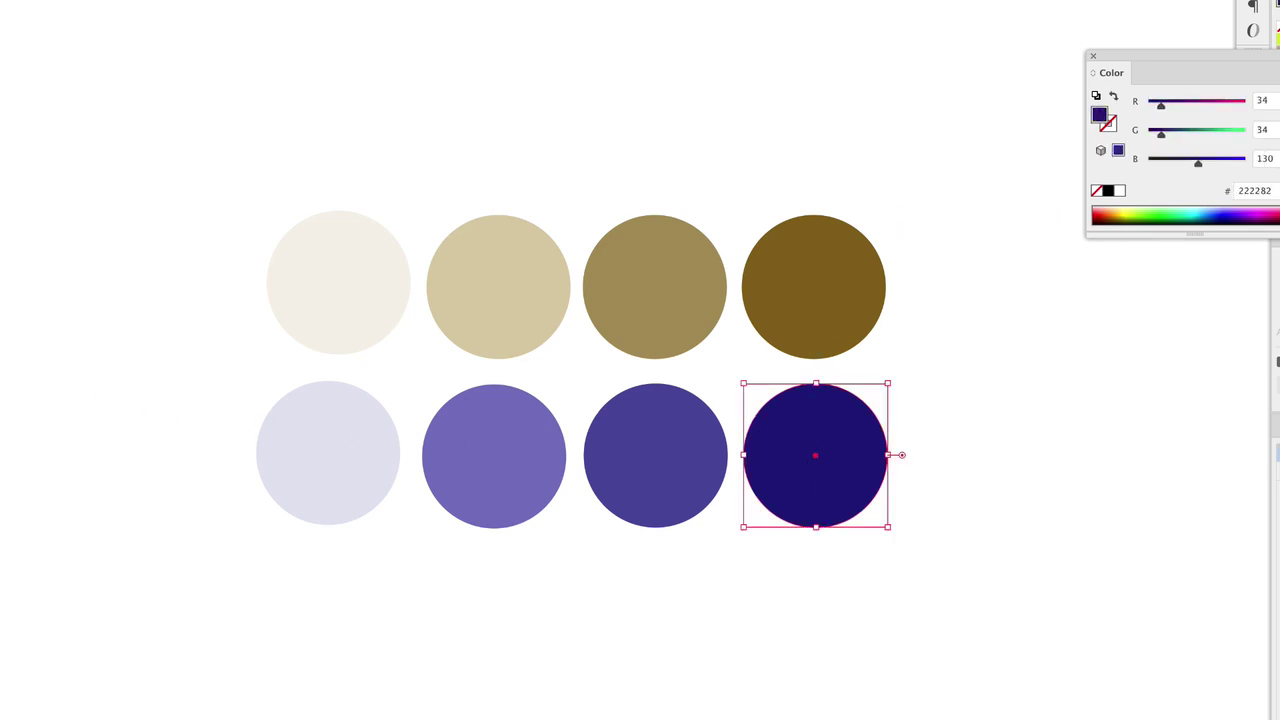
double_click(1099, 115)
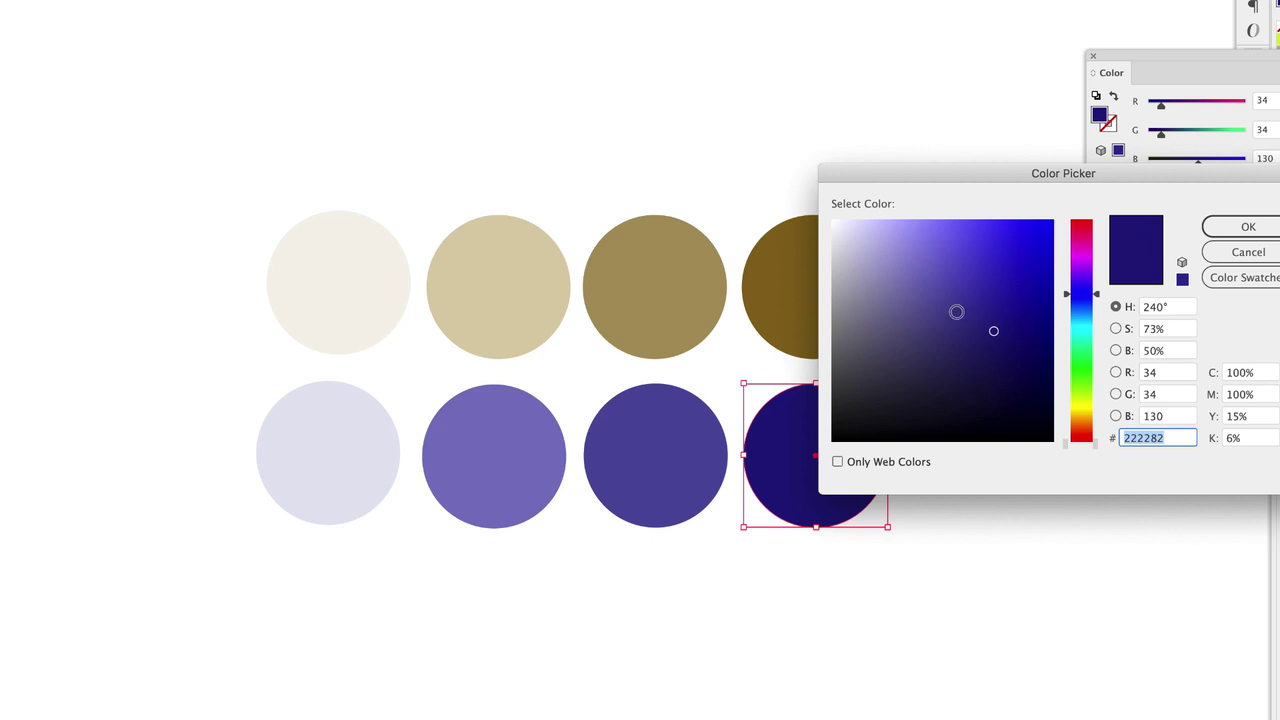
type("414193")
left_click(1246, 227)
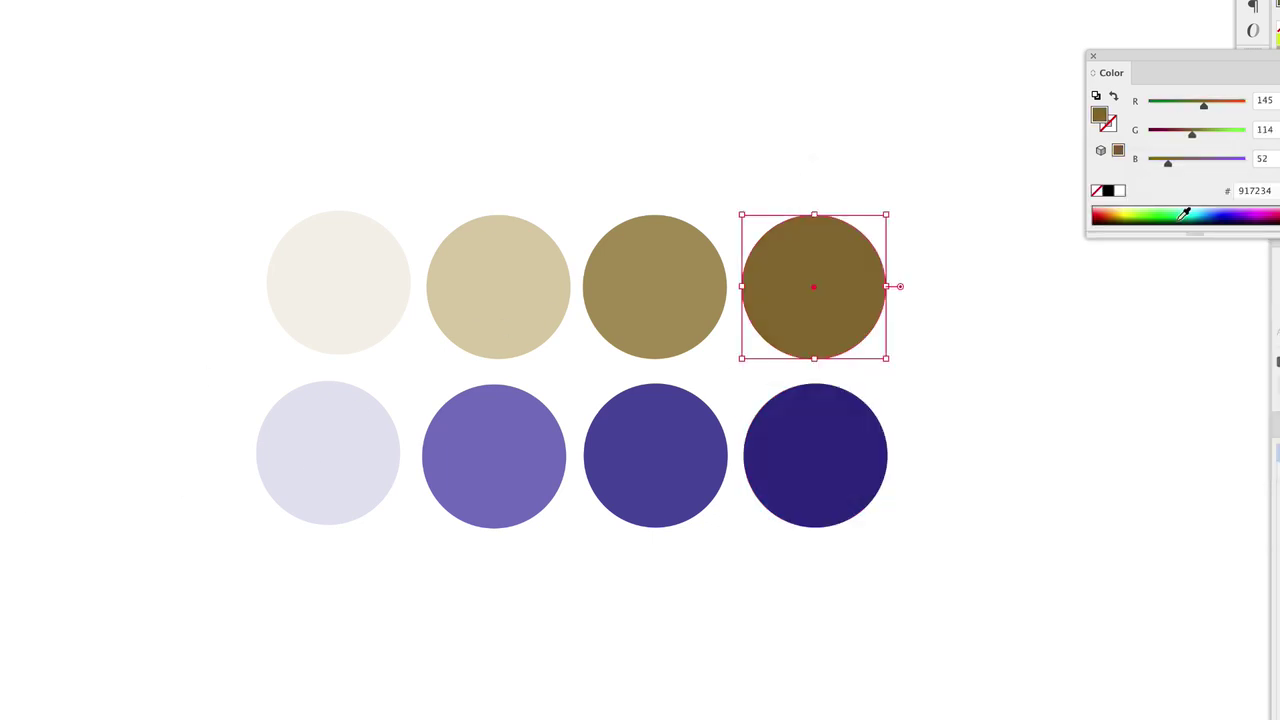
left_click(1040, 180)
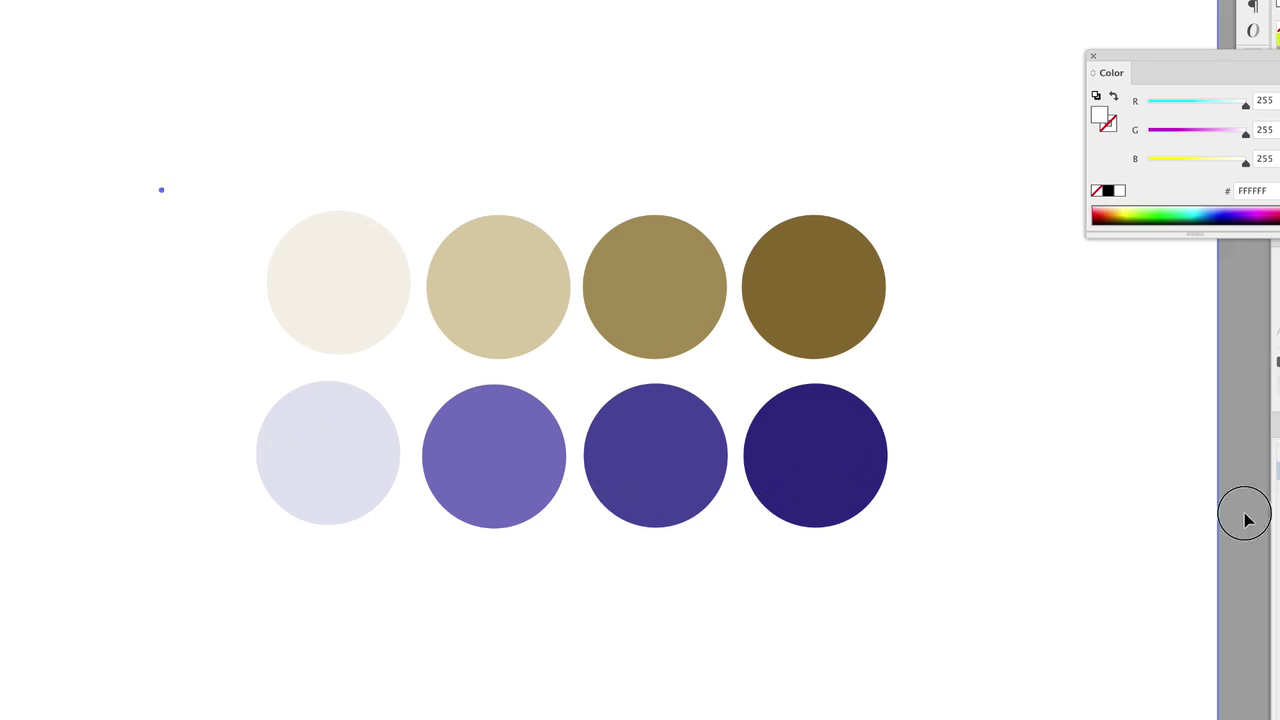
- Convert the four violet circles to grayscale and deselect them
left_click_drag(1210, 537, 260, 447)
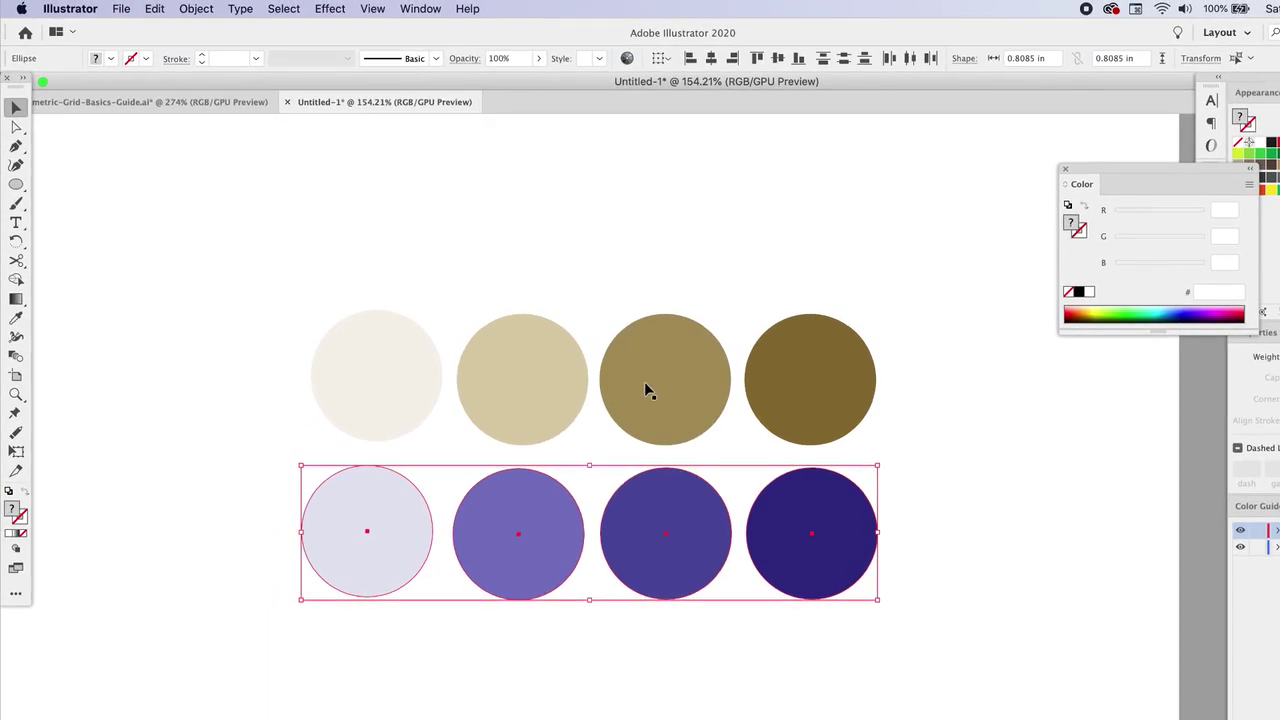
left_click(155, 8)
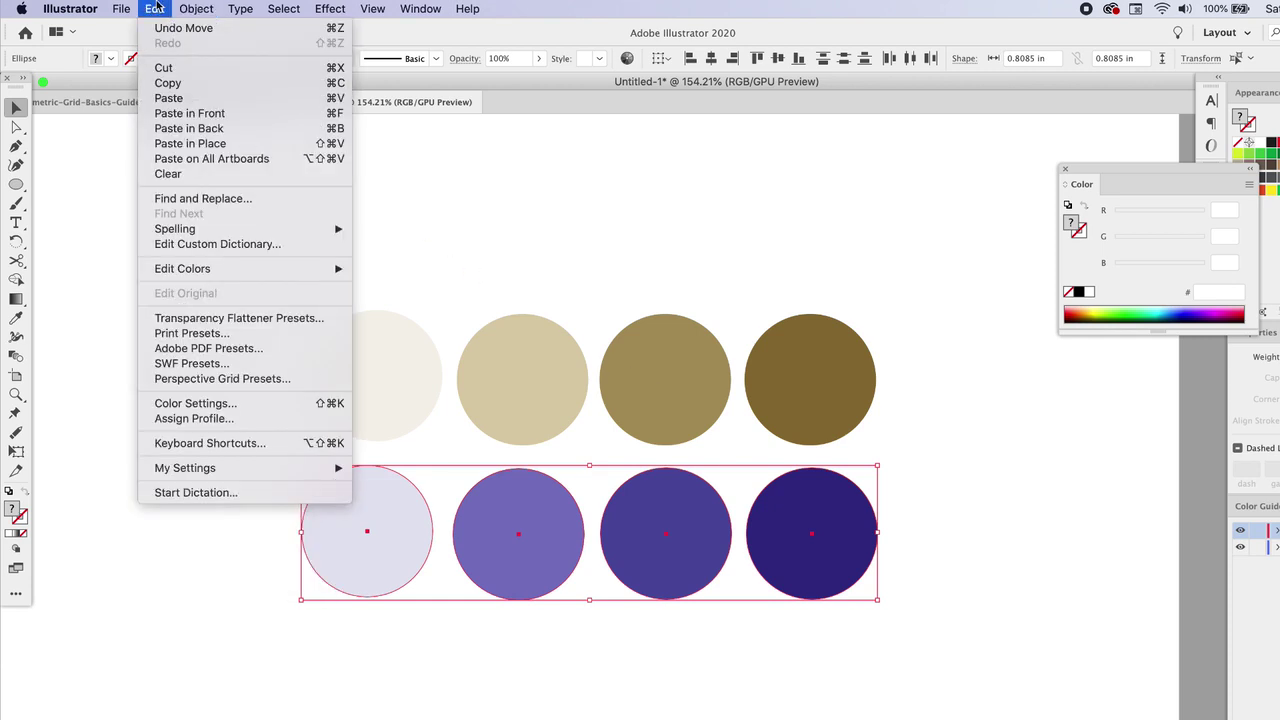
mouse_move(186, 270)
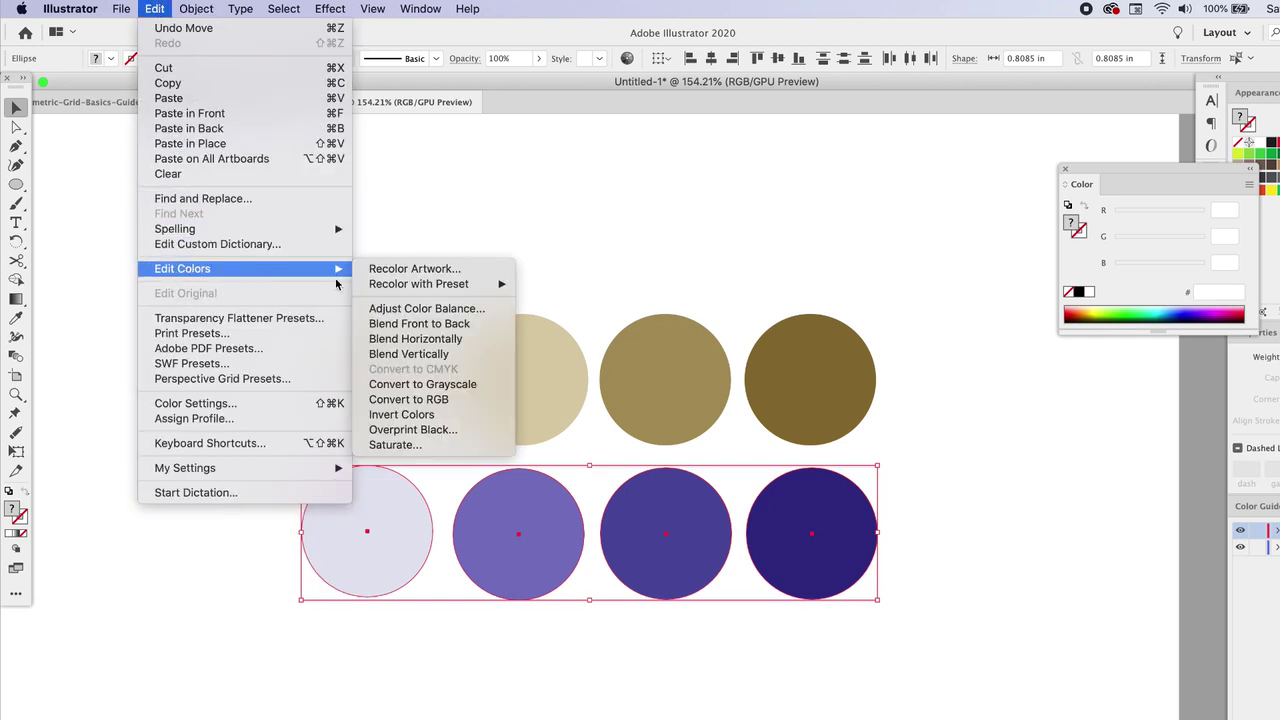
left_click(452, 384)
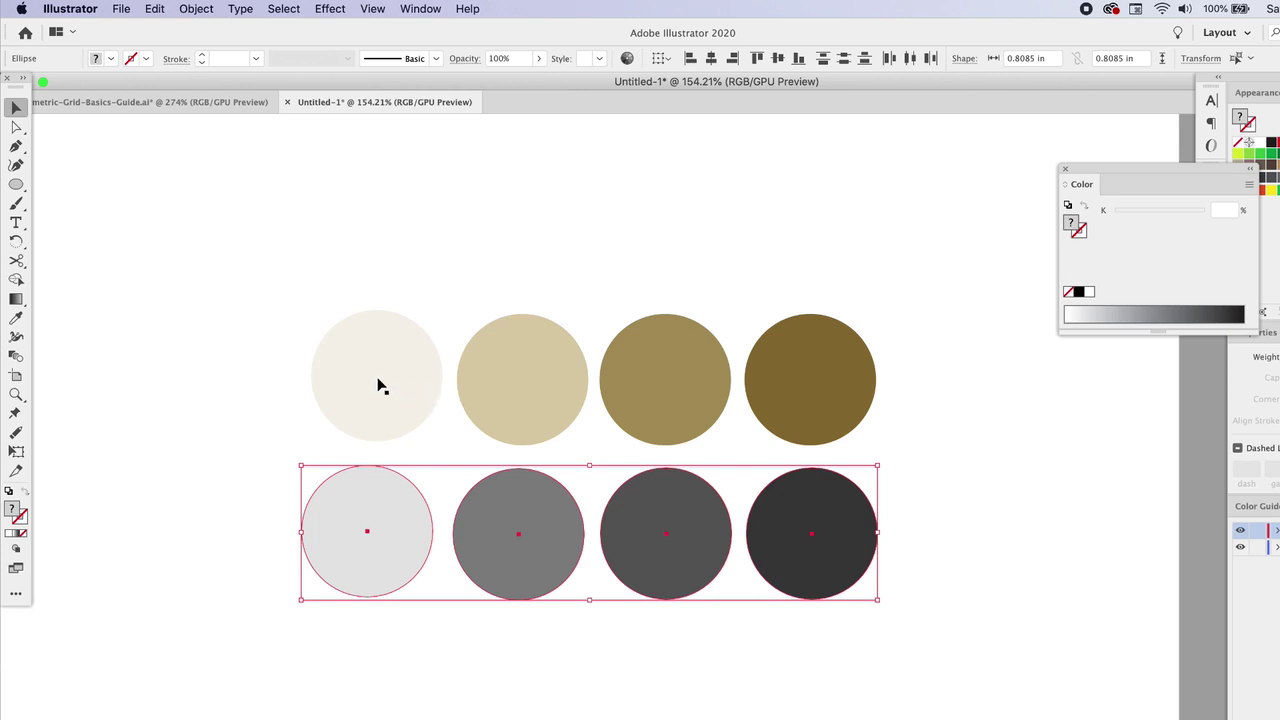
left_click(1170, 609)
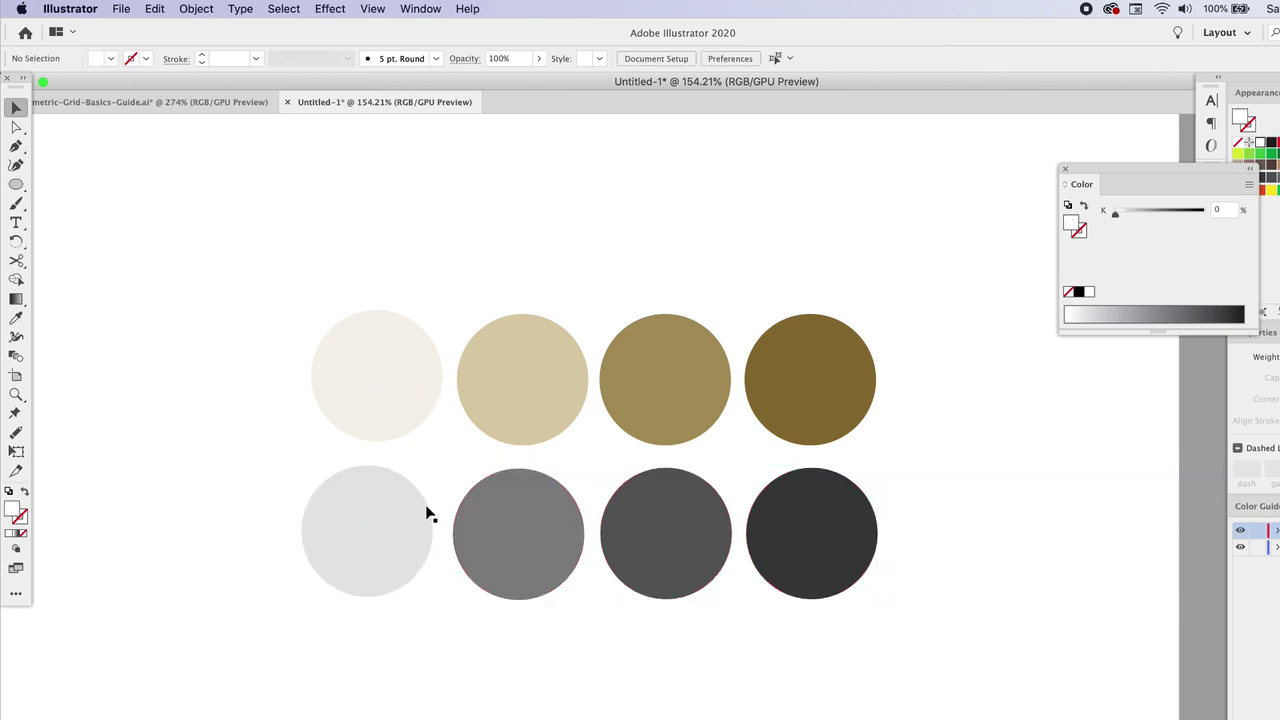
- Undo the grayscale conversion of the violet row and clear the selection
key("super+z")
key("super+z")
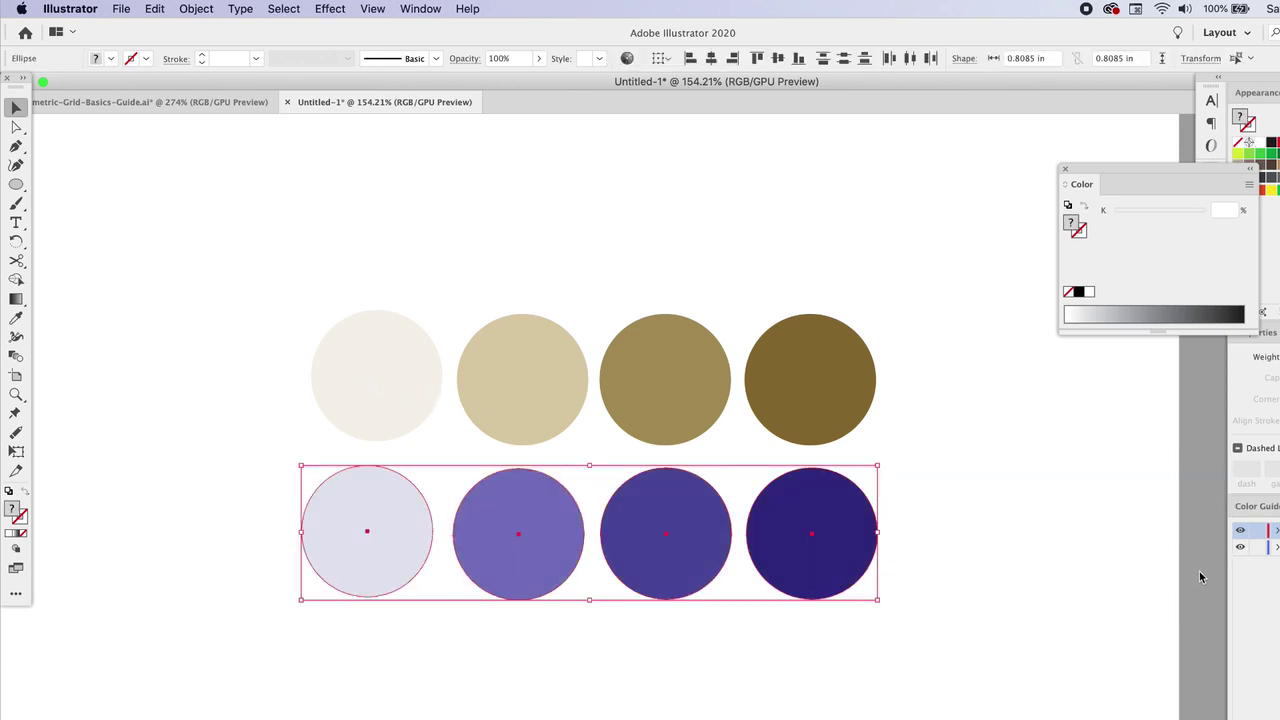
left_click(1193, 577)
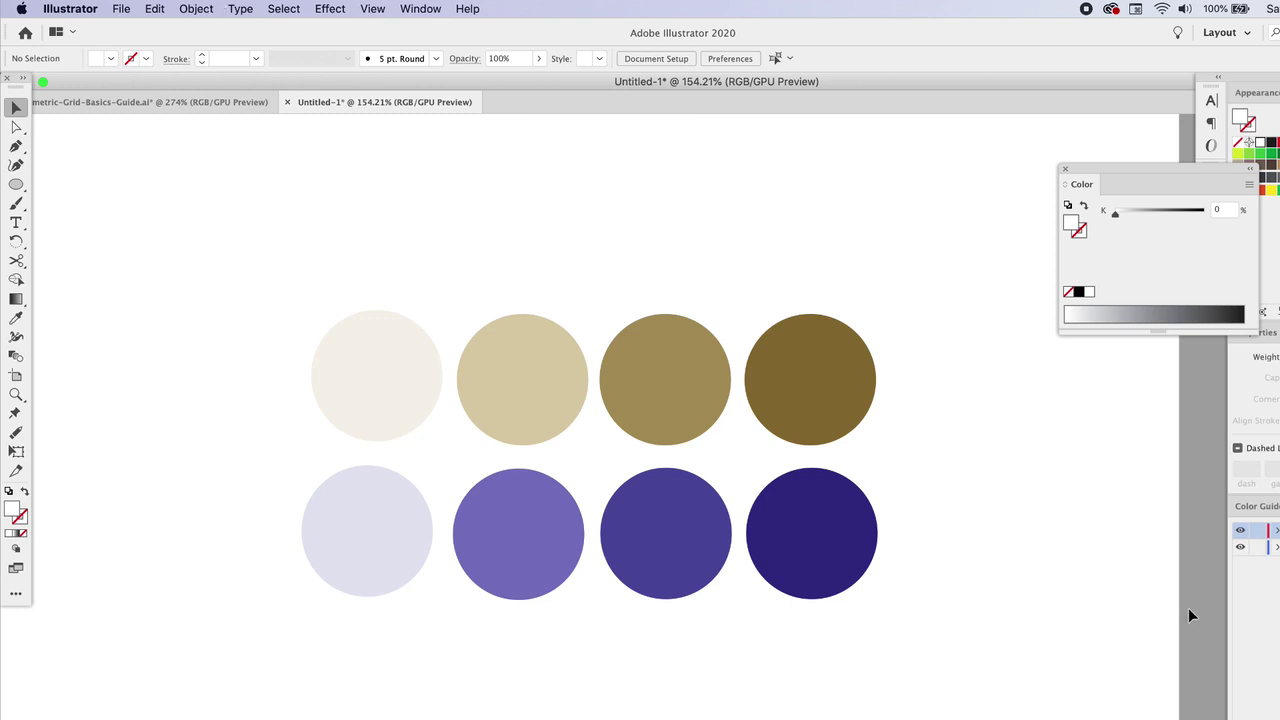
- Open Adjust Color Balance for the four violet circles and turn on its preview
left_click_drag(1190, 615, 240, 478)
left_click(213, 8)
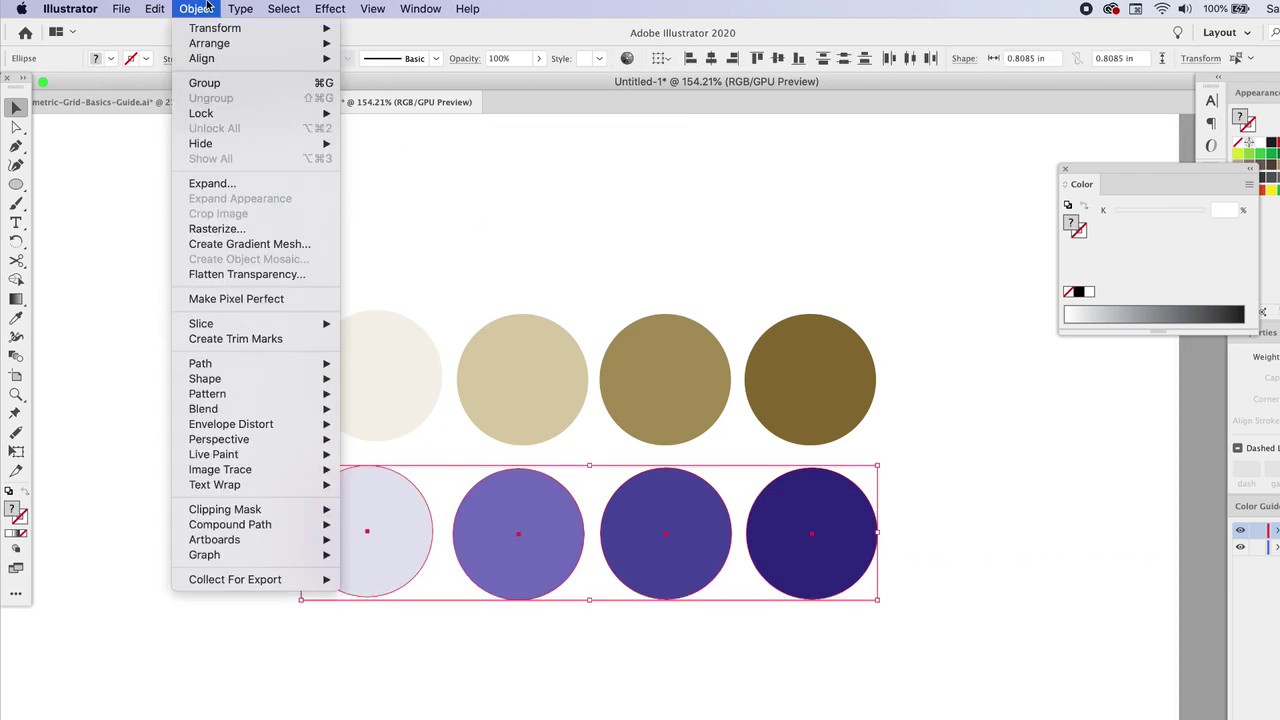
mouse_move(157, 8)
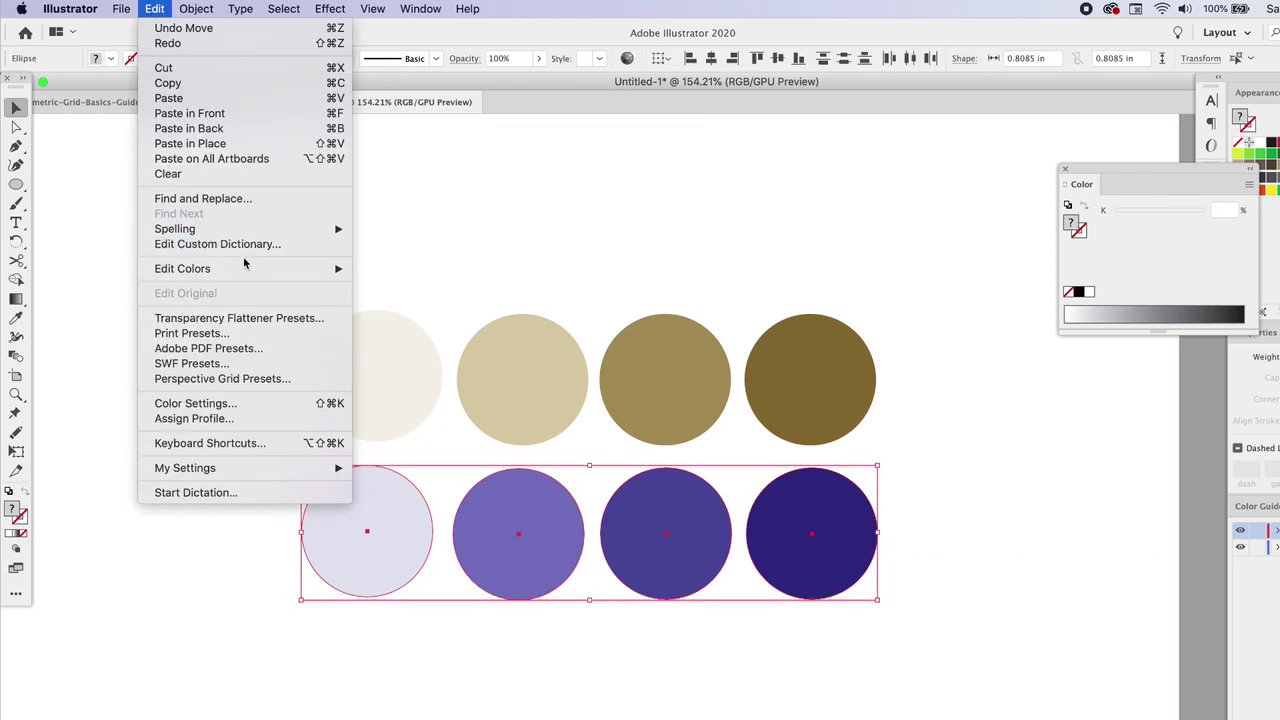
mouse_move(241, 270)
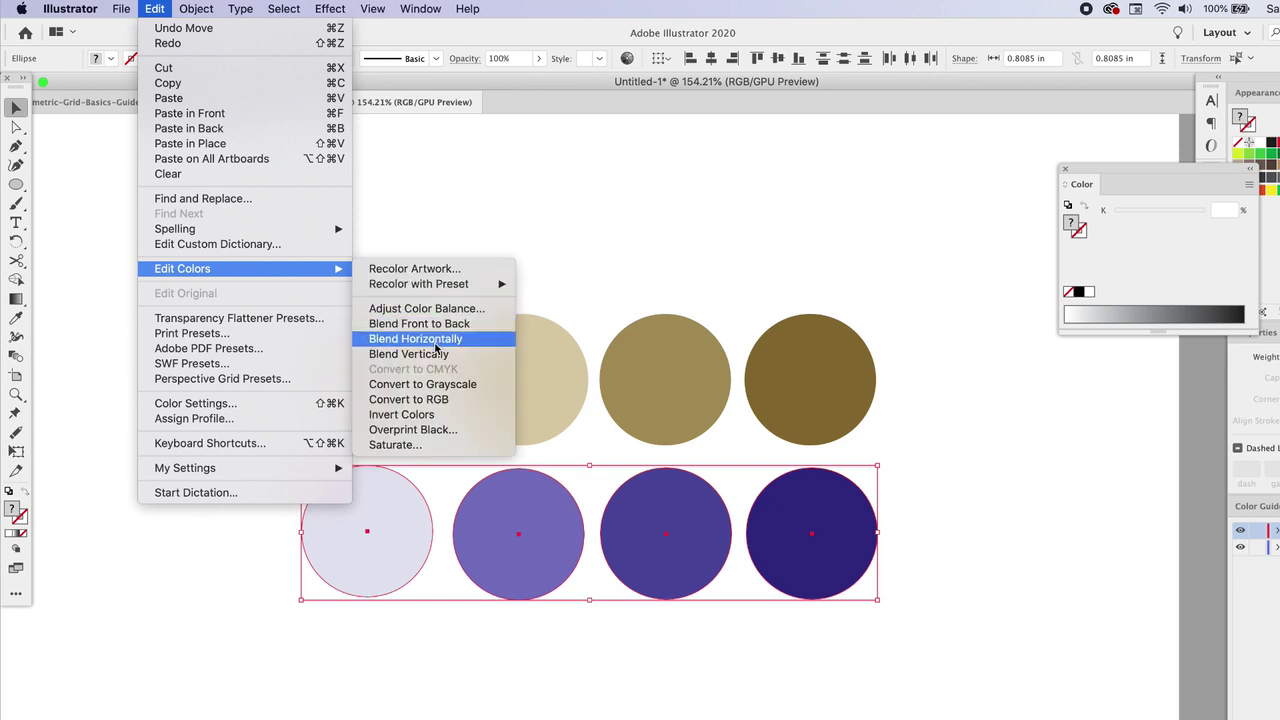
left_click(415, 308)
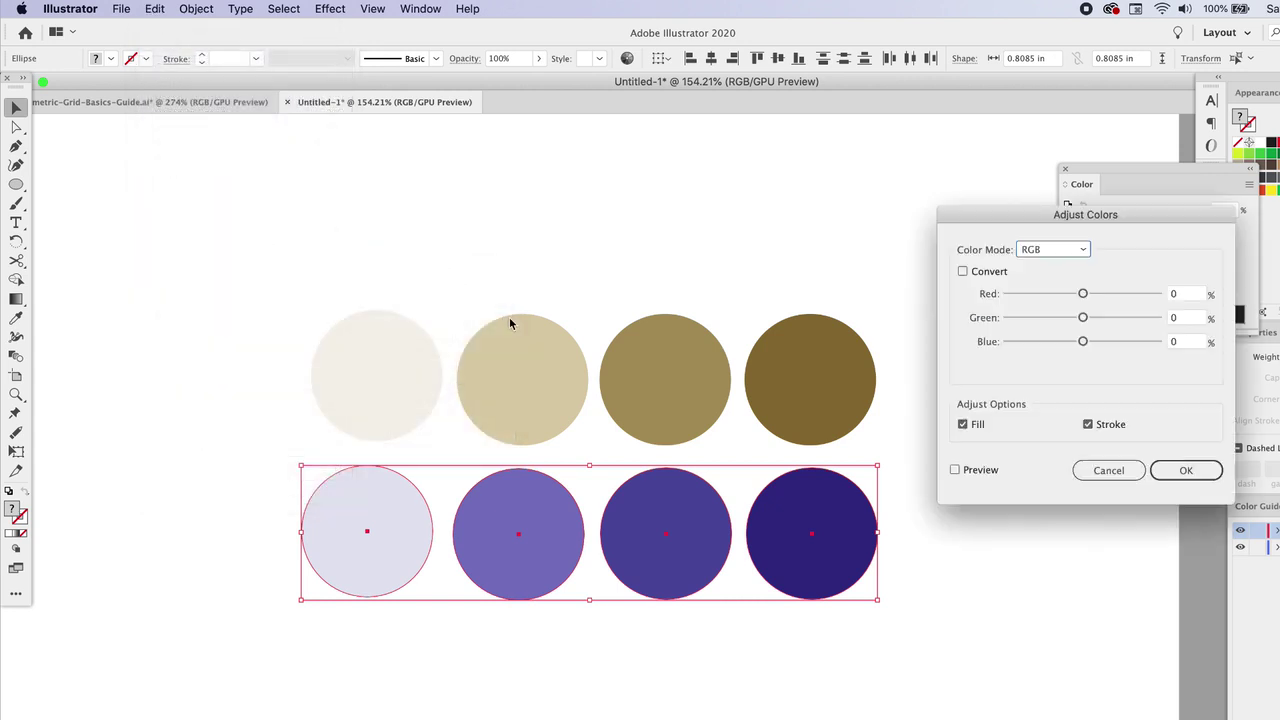
left_click(954, 470)
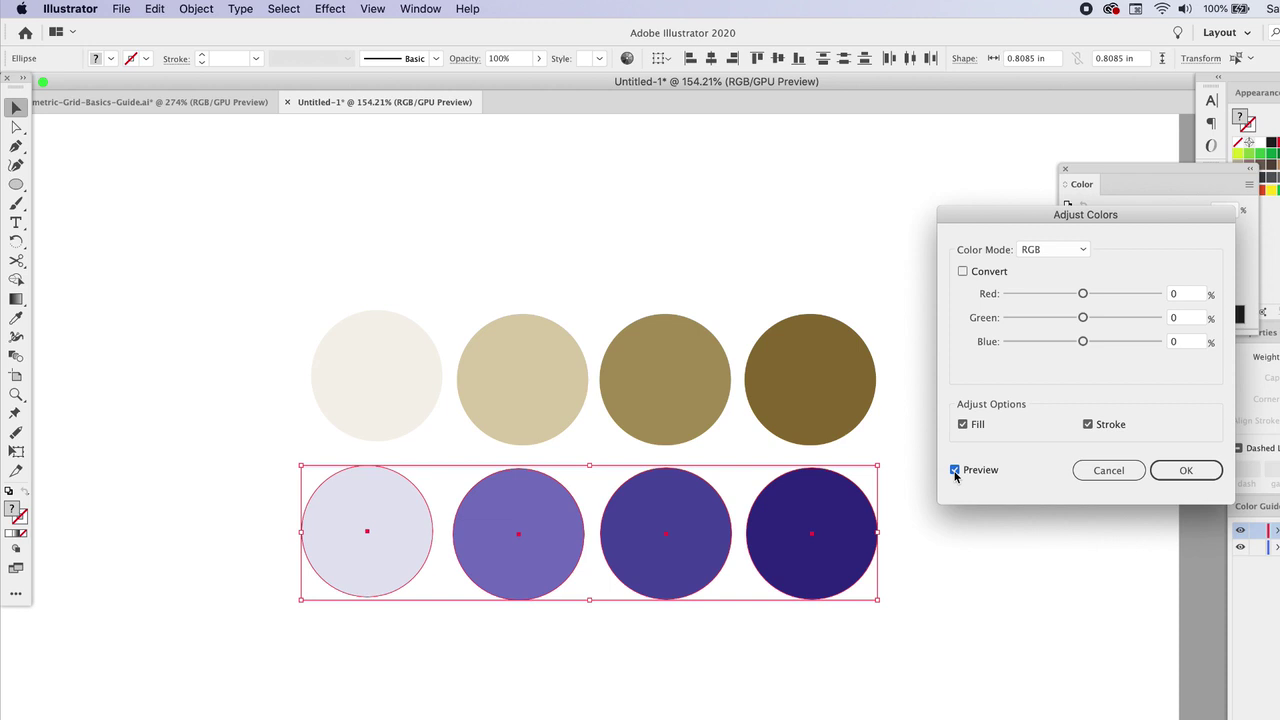
- Shift the violet row's color balance to Red 10% and Green 16%, apply it, and deselect the circles
left_click(1038, 294)
left_click(1096, 295)
left_click(1096, 318)
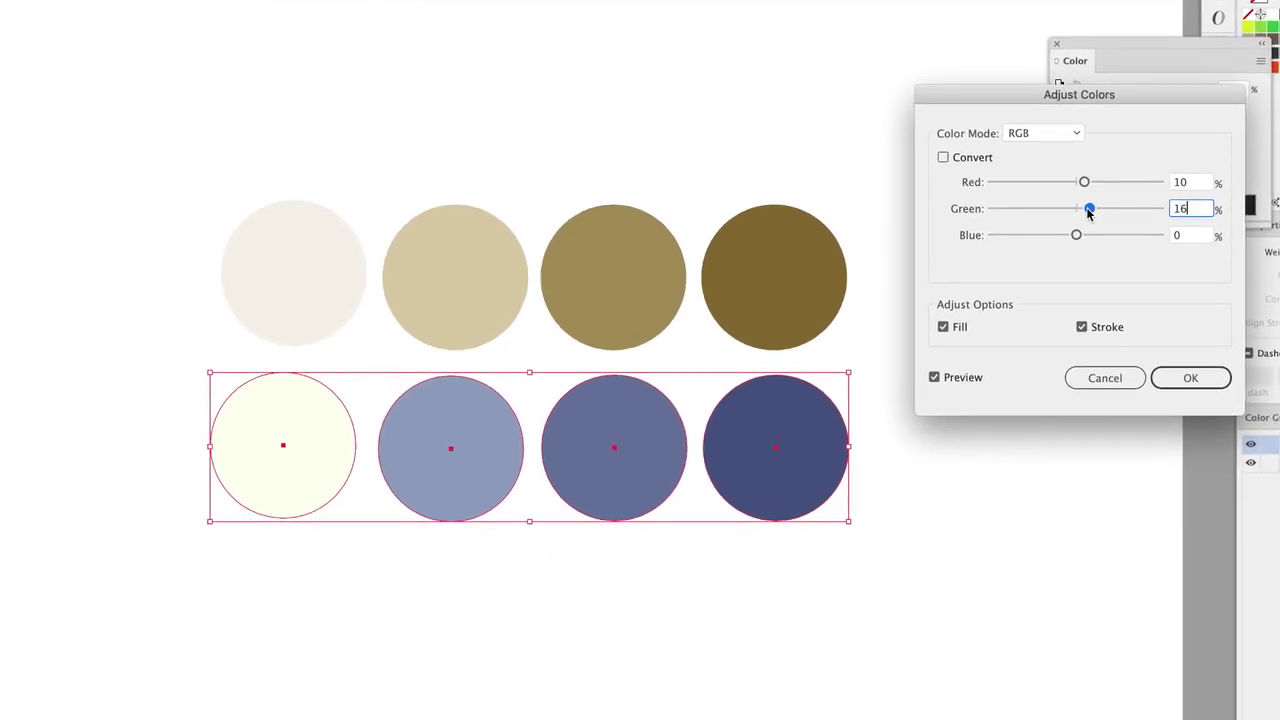
left_click(1096, 318)
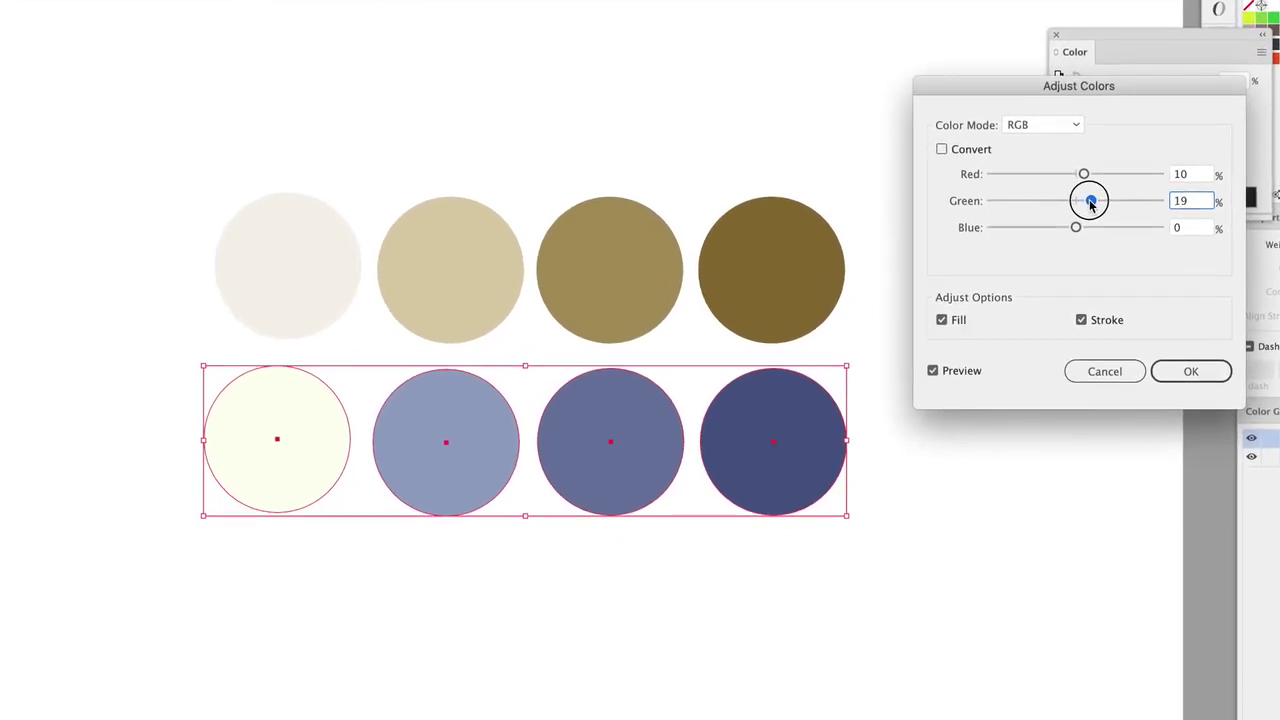
left_click_drag(1090, 201, 1089, 201)
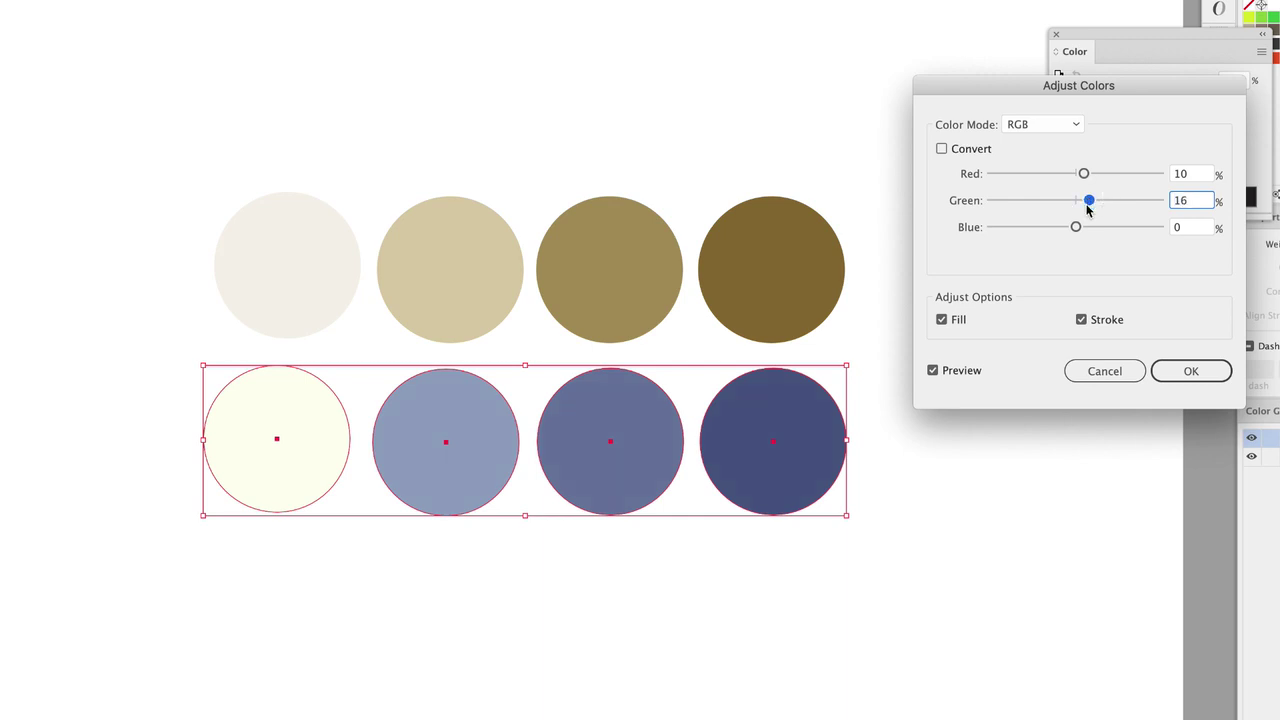
left_click(1186, 371)
left_click(950, 435)
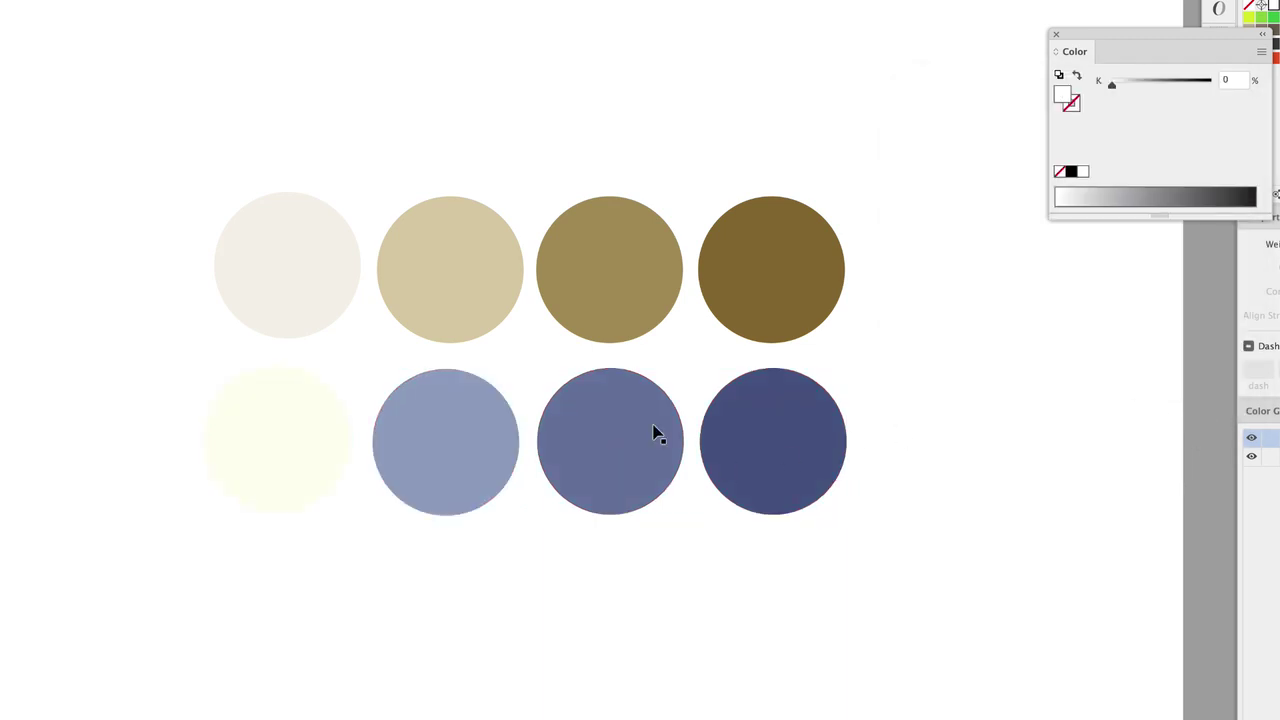
- Replace the pale yellow circle with a duplicate of the neighboring light blue circle, fill it with D1DAE8, and deselect it
left_click(278, 436)
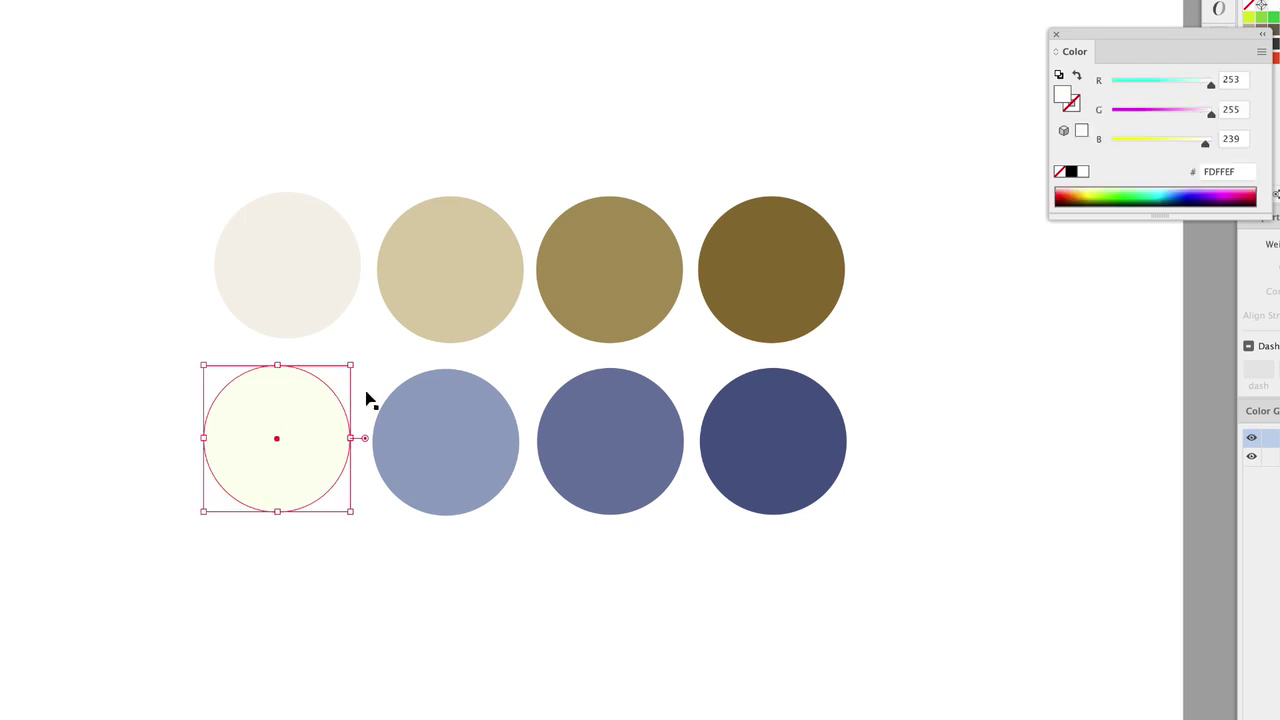
key("Delete")
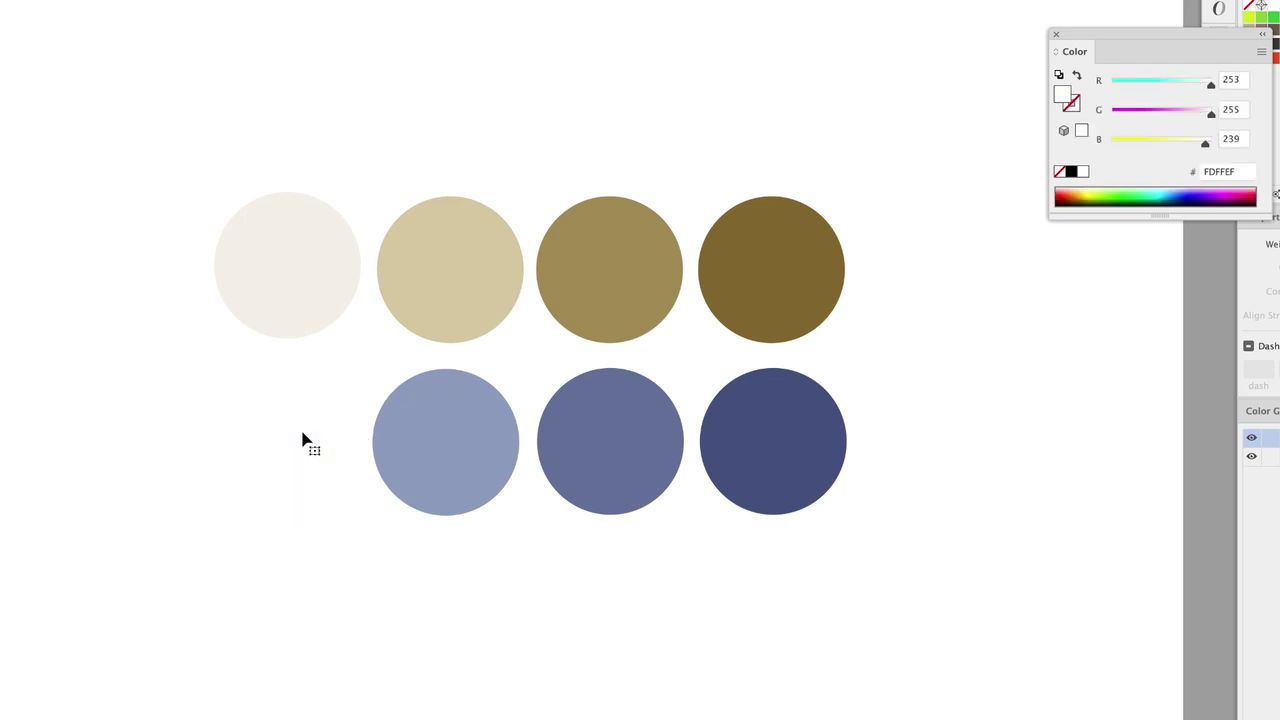
left_click(471, 447)
left_click_drag(475, 445, 231, 449)
double_click(1062, 94)
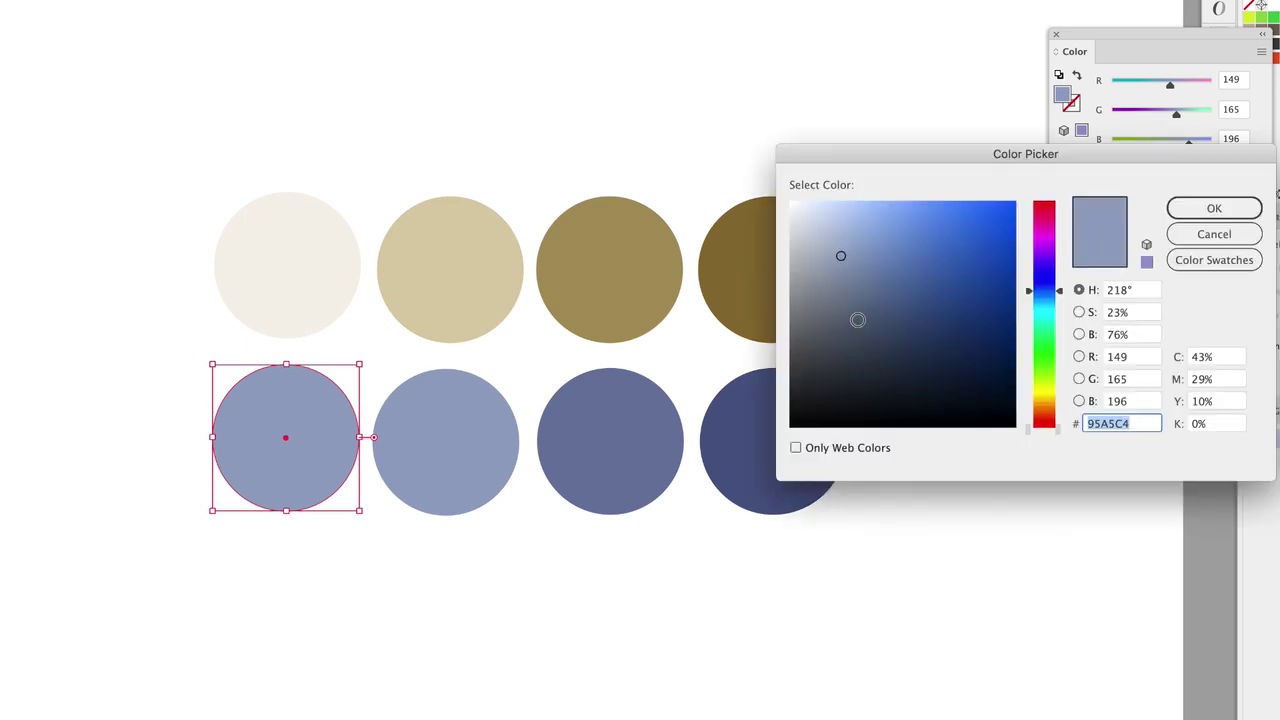
type("CDD6E6")
left_click(1214, 208)
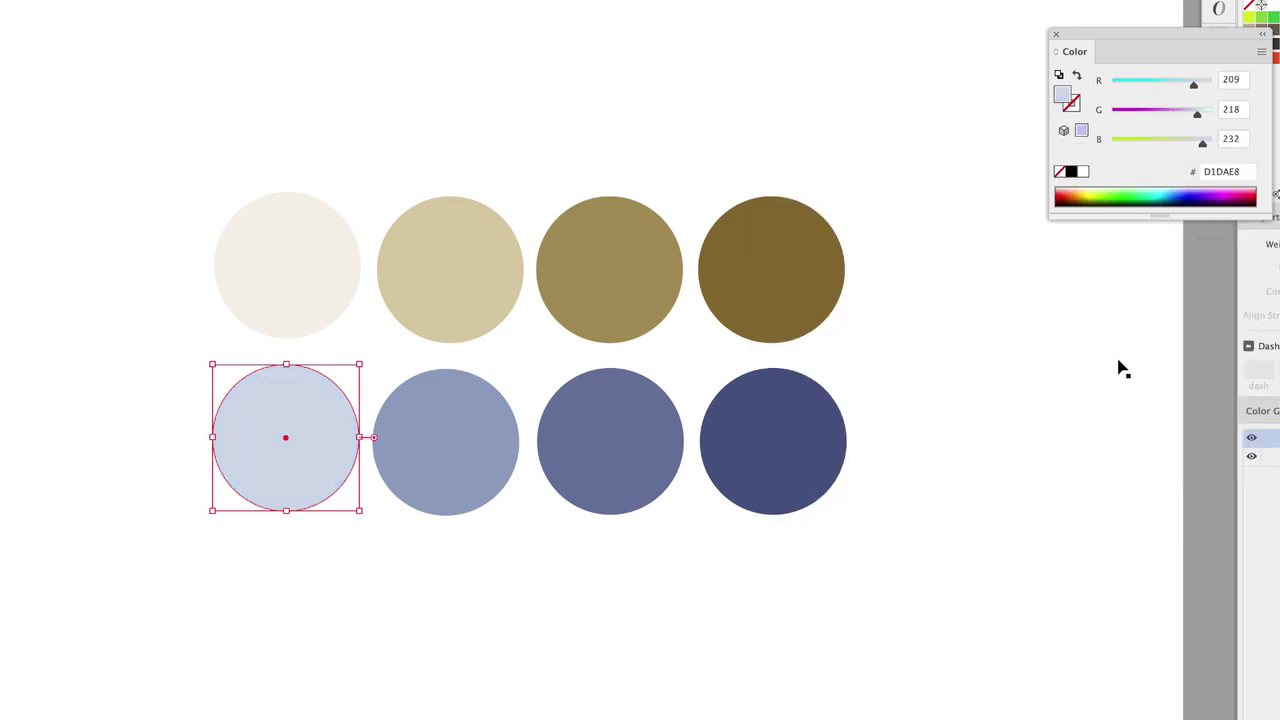
left_click(1178, 553)
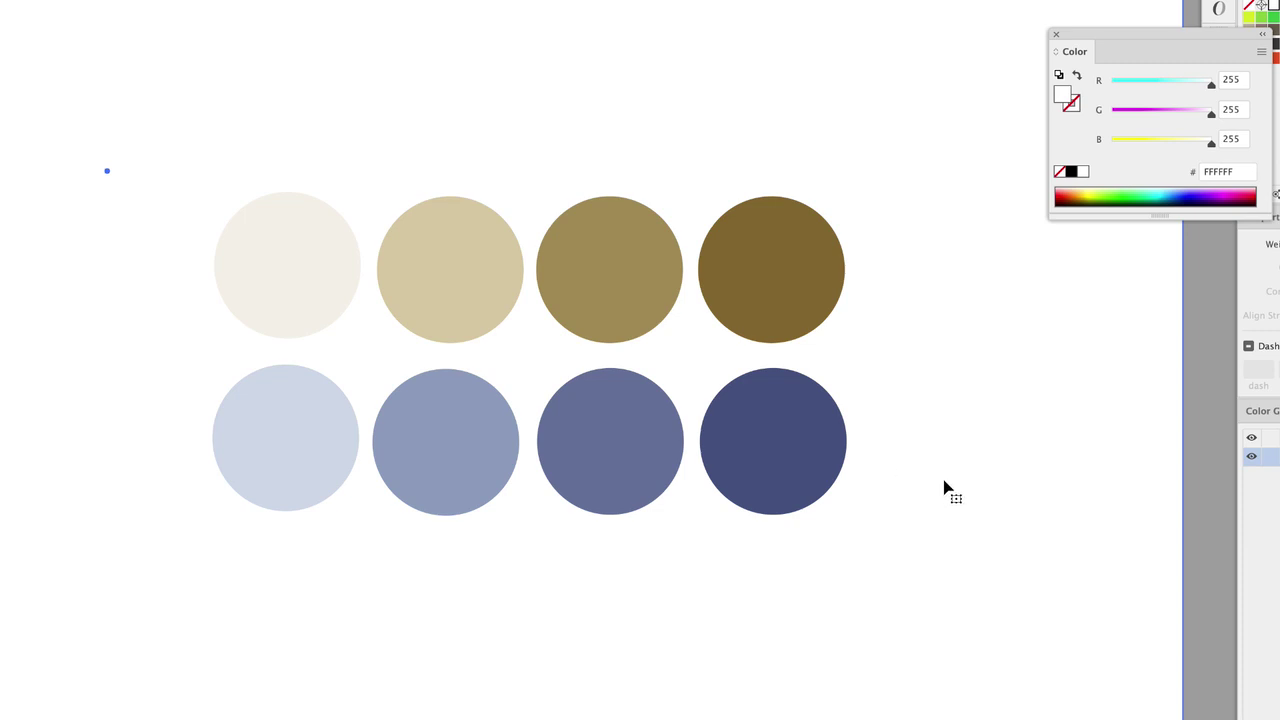
left_click(575, 290)
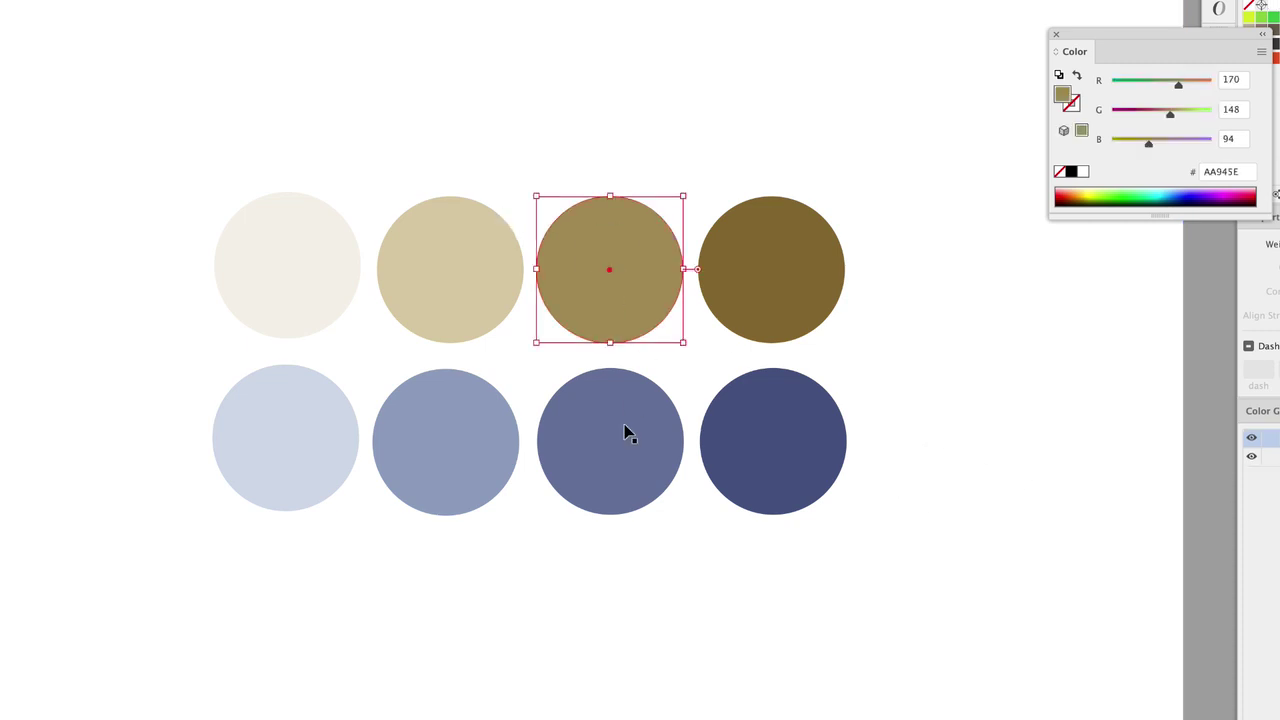
left_click(626, 434, "shift")
left_click(930, 470)
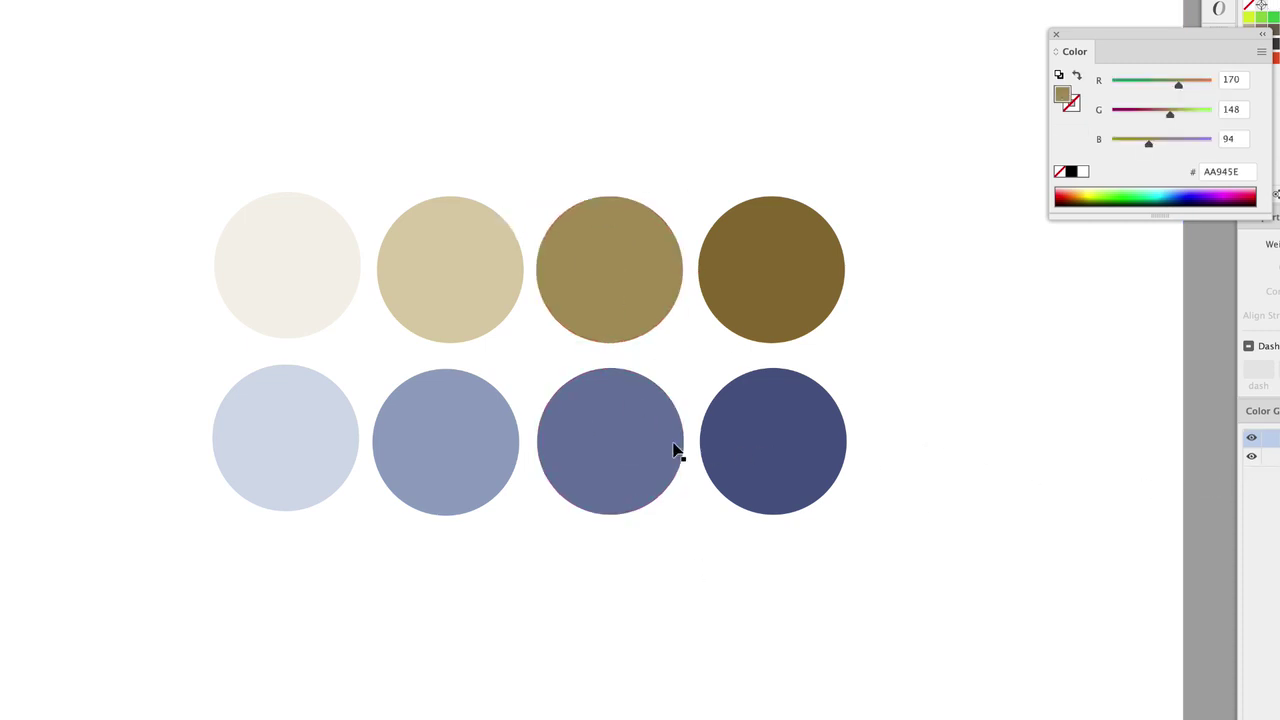
- Duplicate the third blue circle below its row and open the copy's fill color for editing
left_click_drag(628, 445, 641, 612)
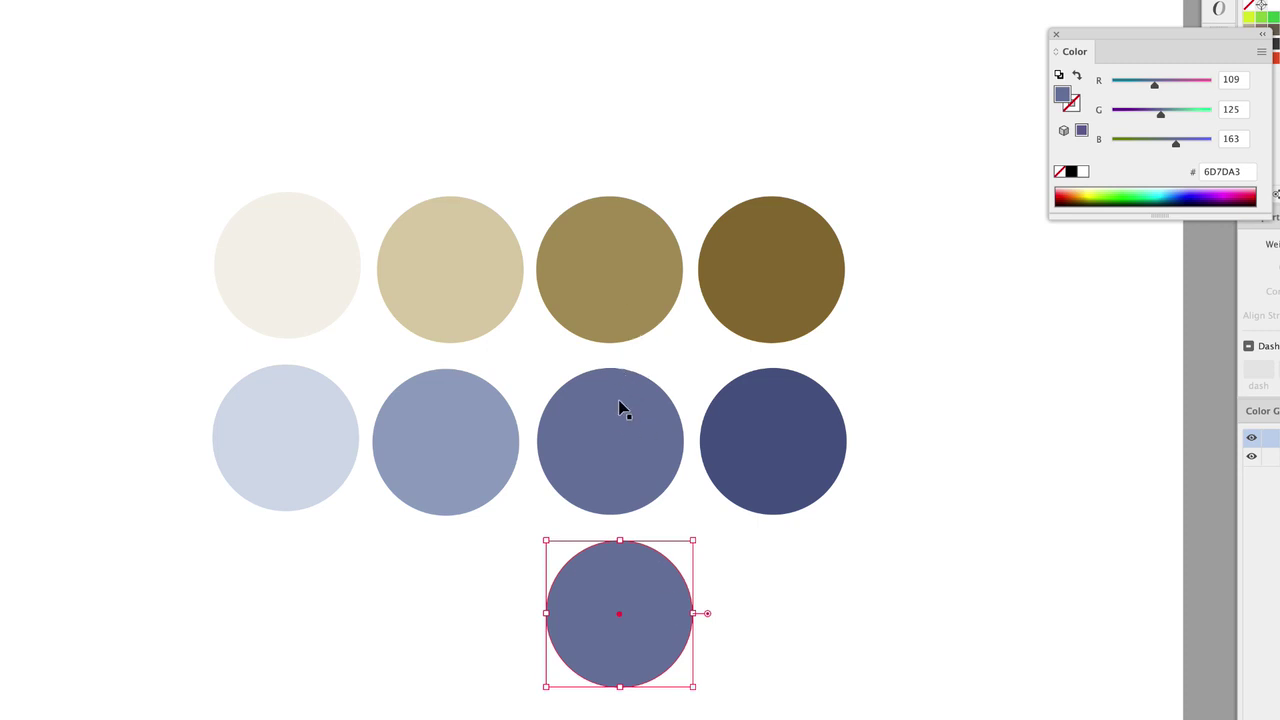
double_click(1064, 102)
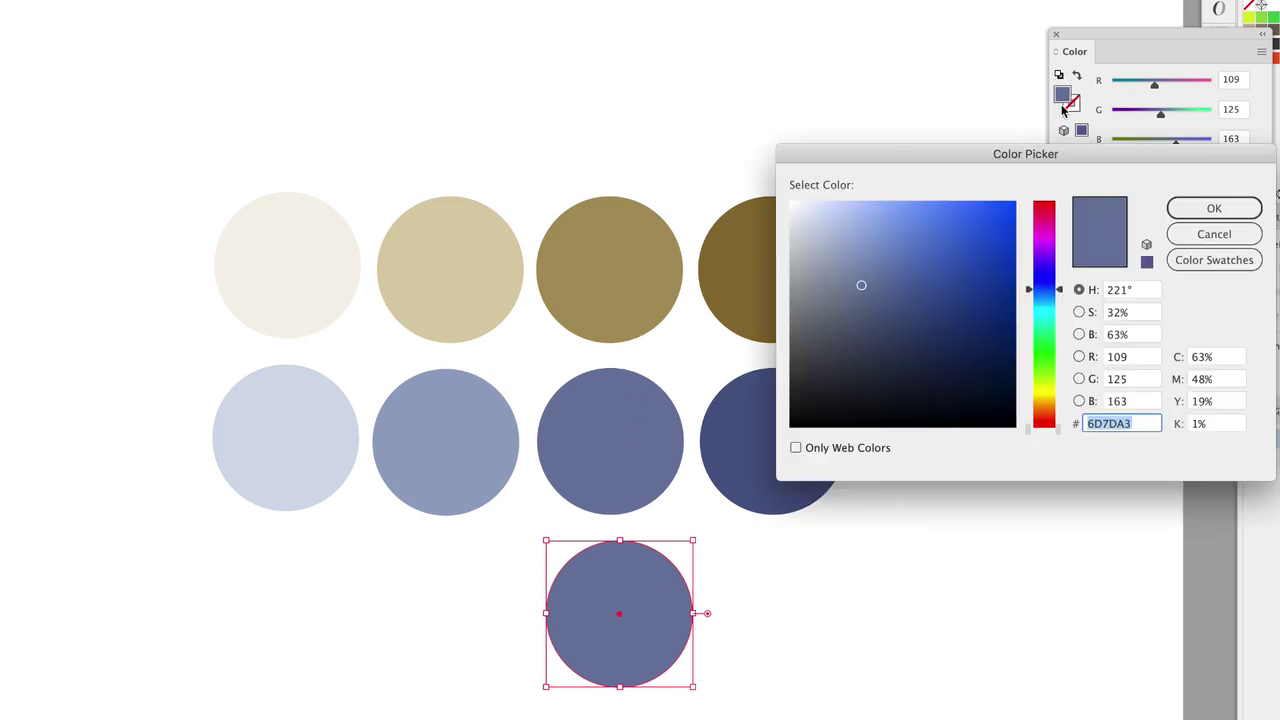
left_click_drag(870, 156, 951, 119)
- Try bright magenta E825F2, pale pink F1E7F2 and warm off-white F2EDE7 as candidate fills for the copied circle
left_click(1126, 207)
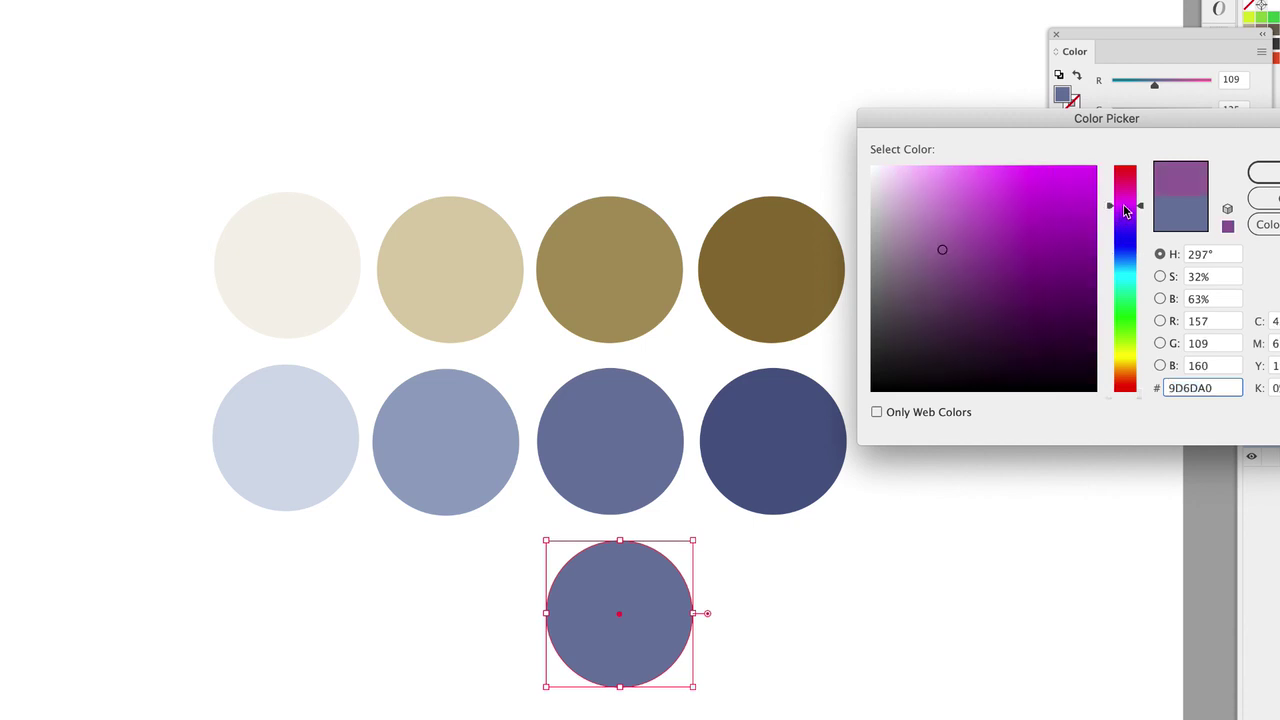
left_click_drag(1066, 212, 1063, 177)
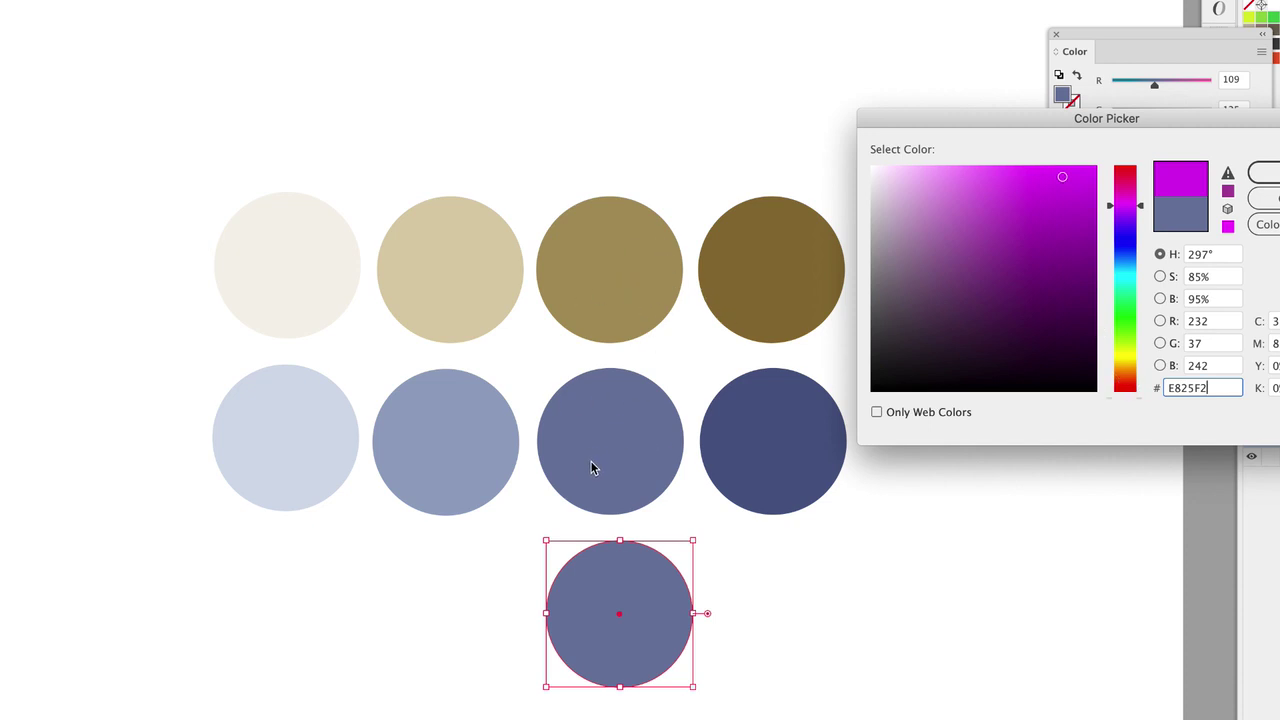
mouse_move(923, 280)
left_mouse_down()
mouse_move(903, 191)
mouse_move(881, 177)
left_mouse_up()
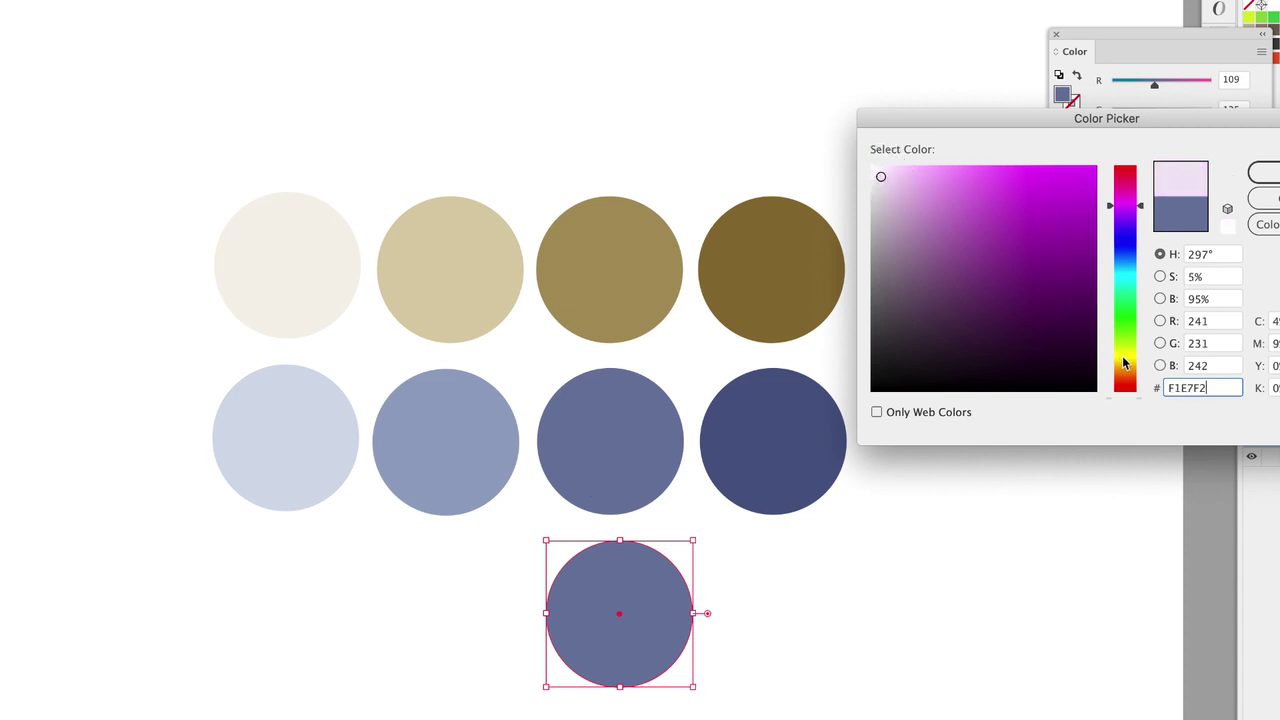
left_click(1124, 360)
left_click(1130, 371)
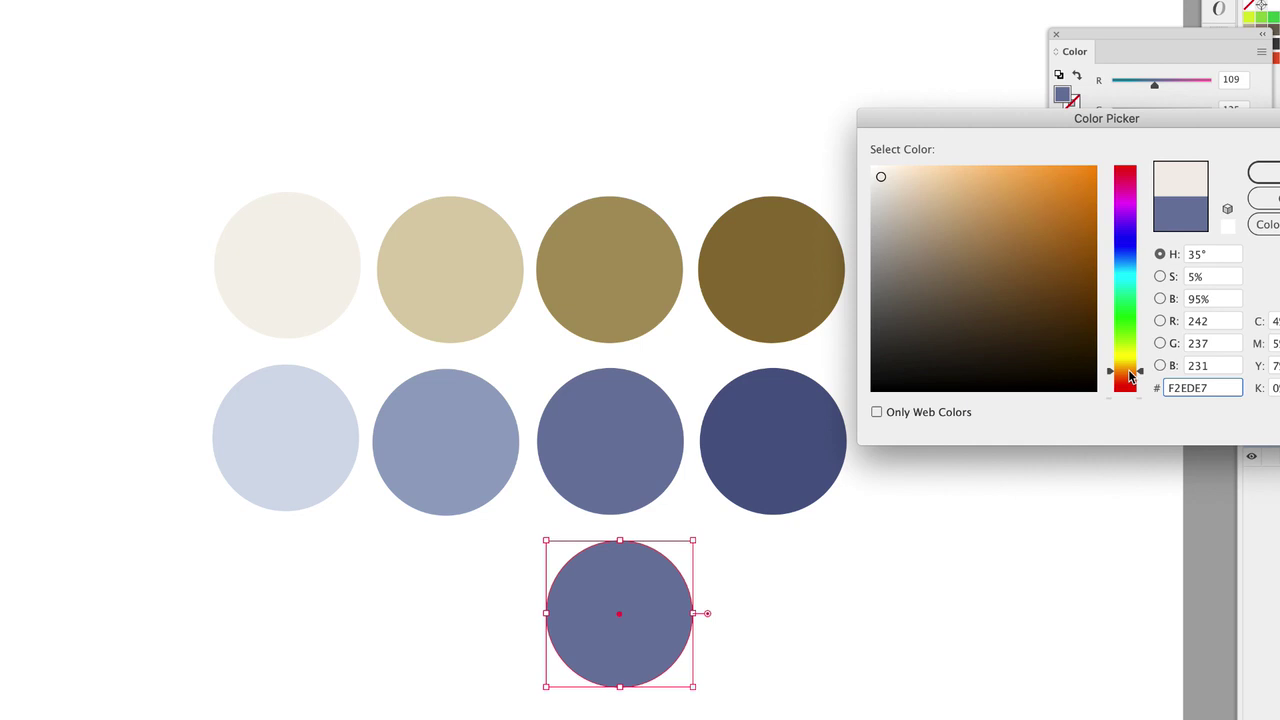
- Give the copied circle a neutral light gray fill of D3D3D3 and deselect it
left_click(1124, 221)
left_click_drag(878, 178, 862, 184)
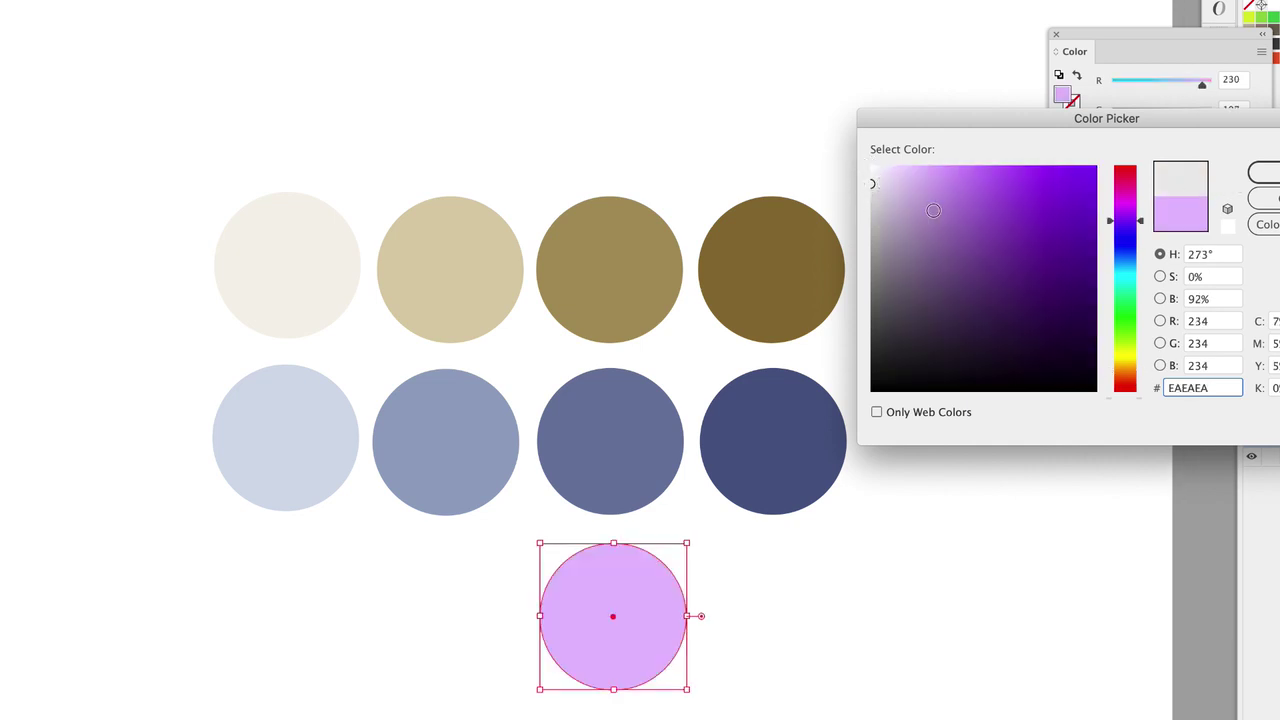
mouse_move(933, 210)
left_mouse_down()
mouse_move(863, 191)
mouse_move(849, 206)
left_mouse_up()
left_click(1263, 172)
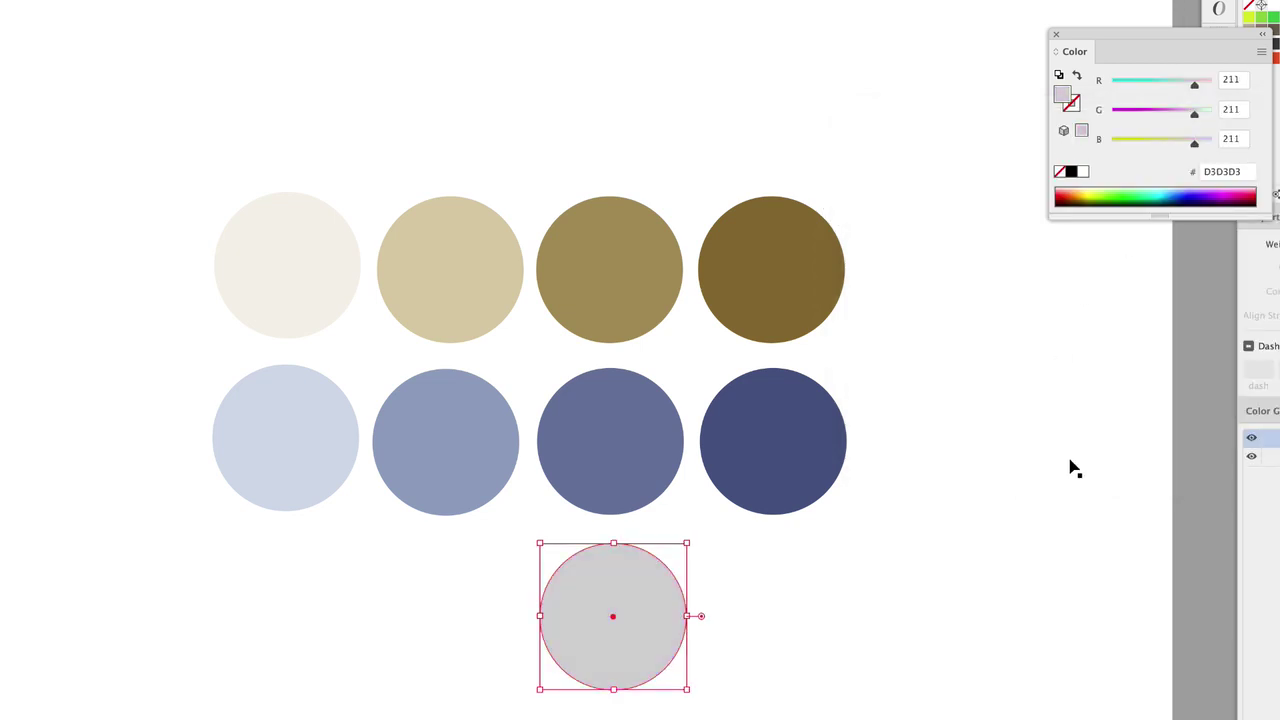
left_click(1130, 493)
- Duplicate the light gray circle to both sides, filling the right copy with a darker gray and the left copy with EFEFEF
left_click_drag(605, 592, 808, 594)
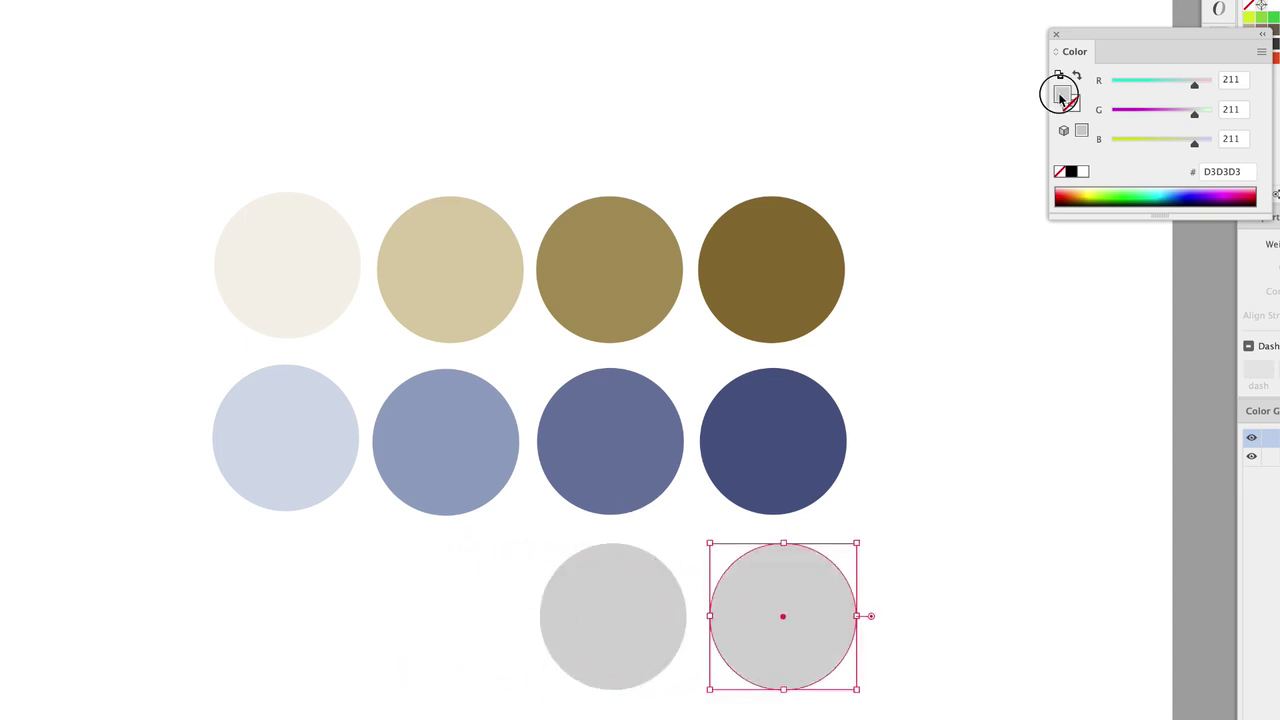
double_click(1062, 93)
mouse_move(889, 194)
left_mouse_down()
mouse_move(866, 172)
mouse_move(849, 371)
mouse_move(860, 147)
mouse_move(851, 417)
mouse_move(851, 262)
left_mouse_up()
left_click(1262, 173)
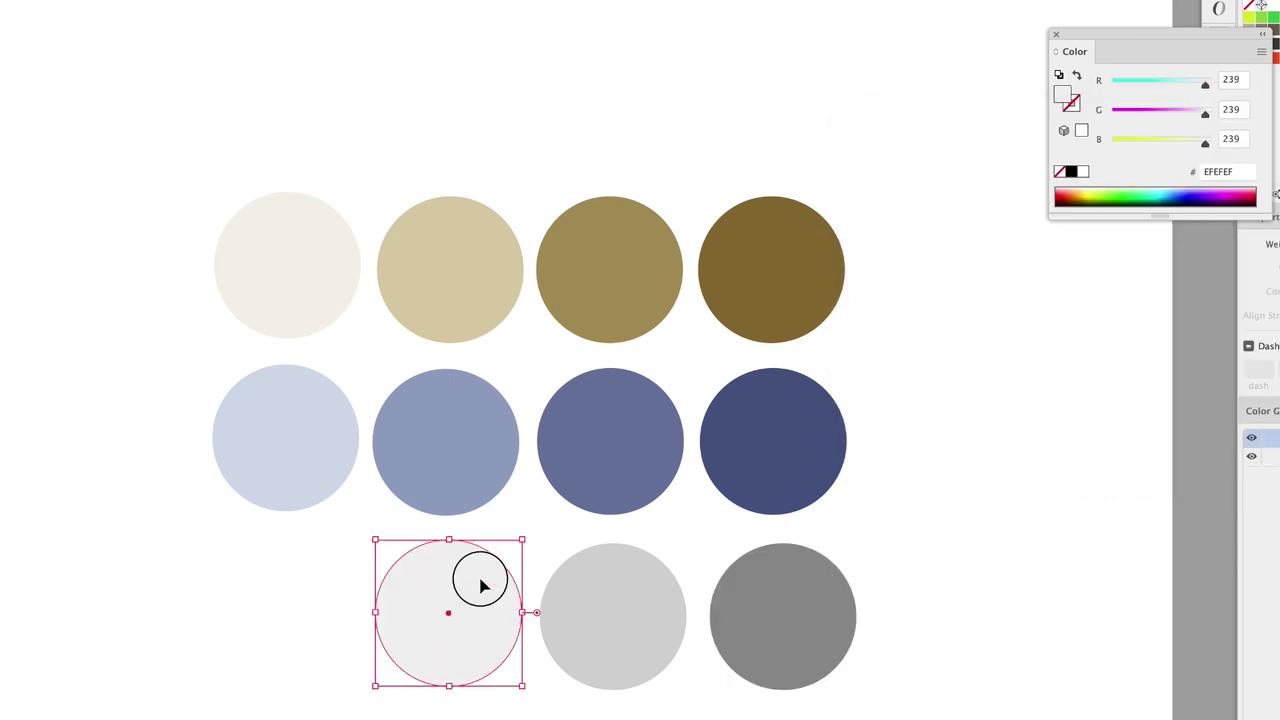
- Duplicate the EFEFEF circle to its left, fill the copy with the very pale tint FCF8FF, and deselect it
left_click_drag(480, 580, 317, 578)
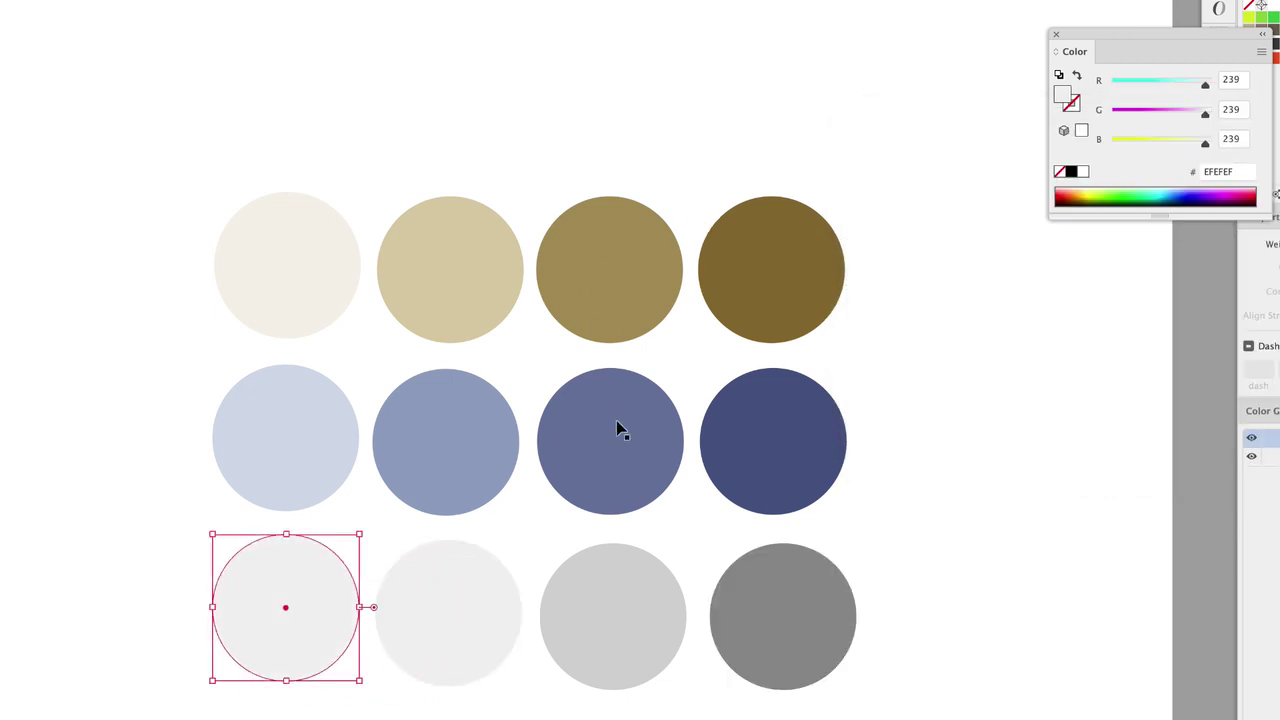
double_click(1062, 97)
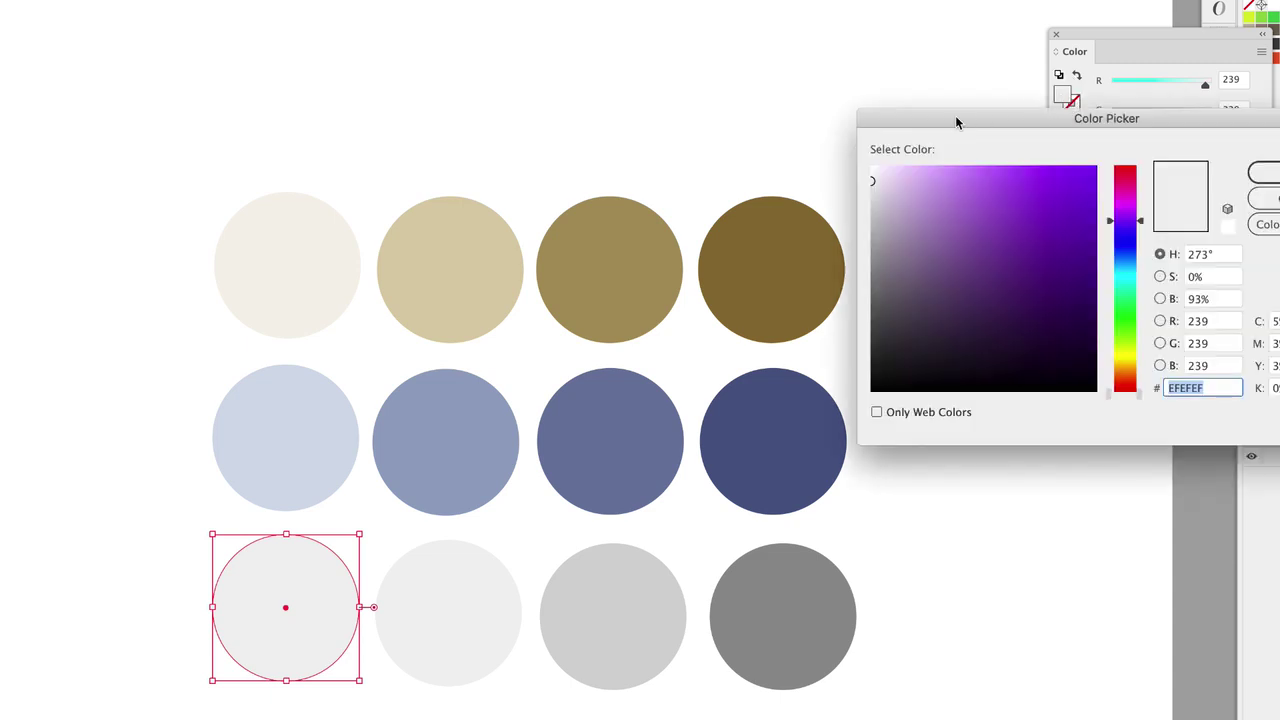
left_click_drag(879, 180, 878, 165)
key("Return")
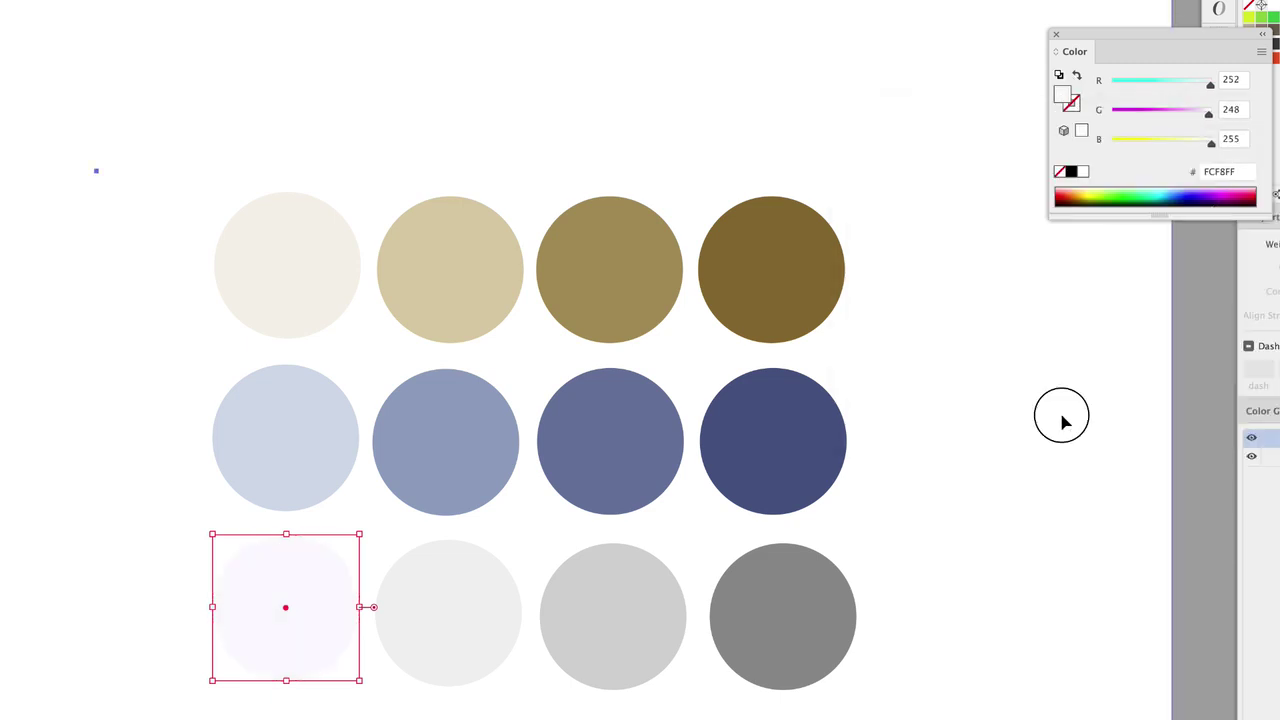
left_click(1062, 423)
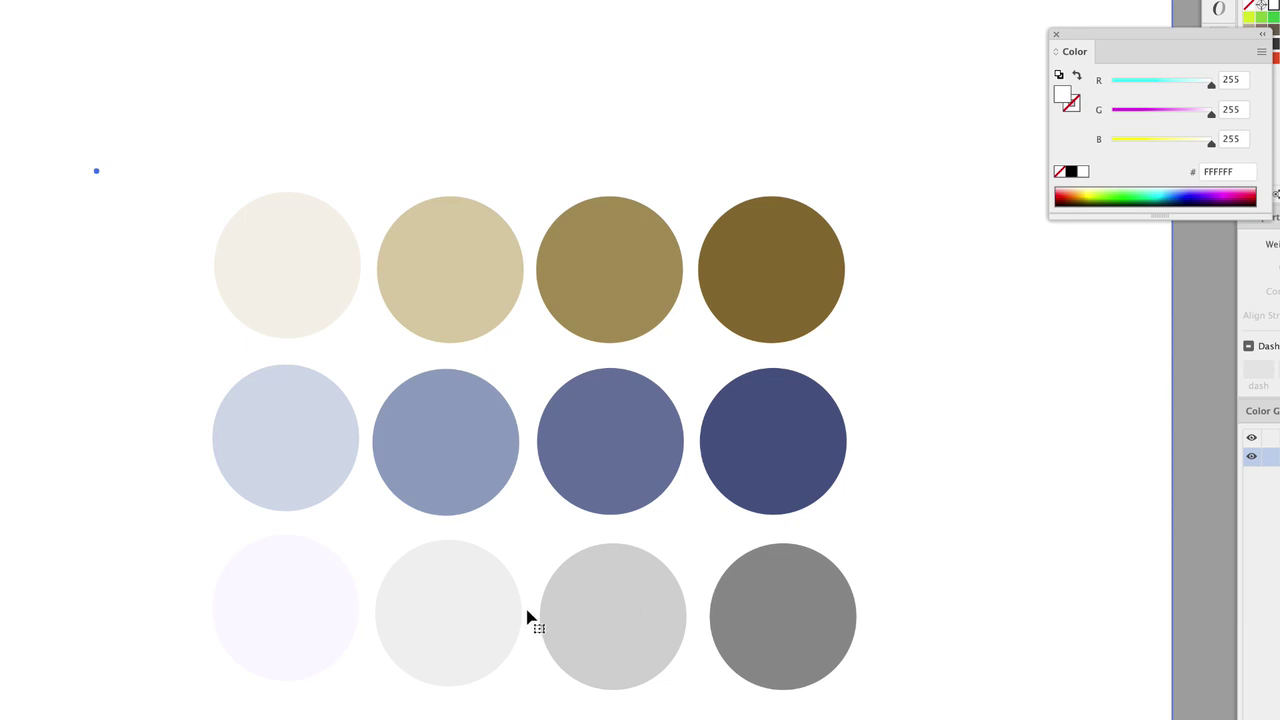
scroll(780, 668, "down", 3)
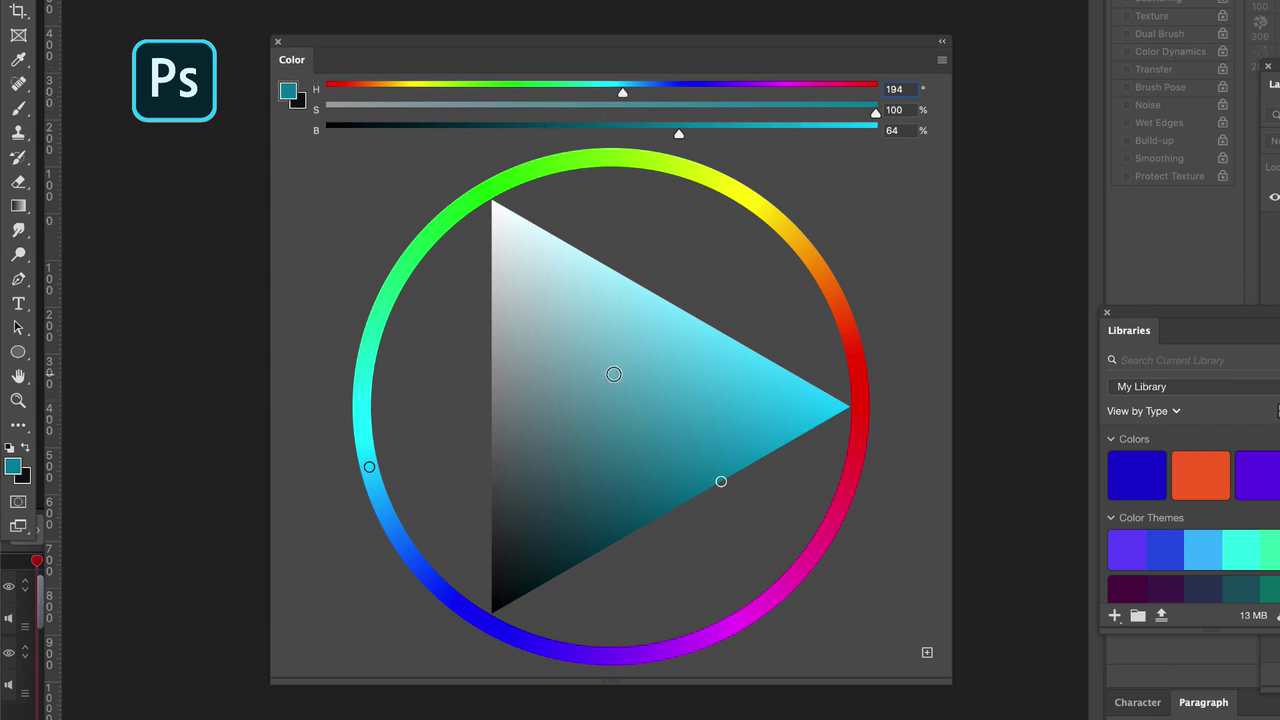
- Switch to Photoshop and preview the color panel's Hue Cube mode before returning it to Color Wheel
left_click(940, 64)
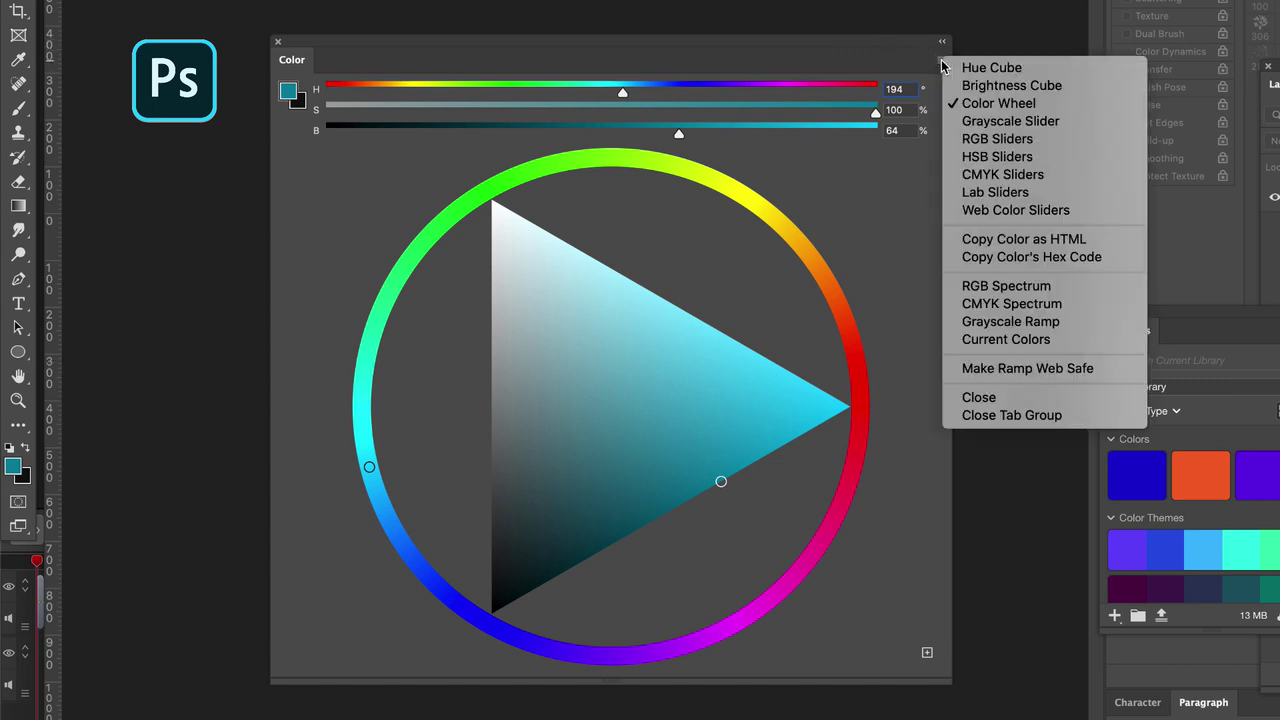
left_click(991, 70)
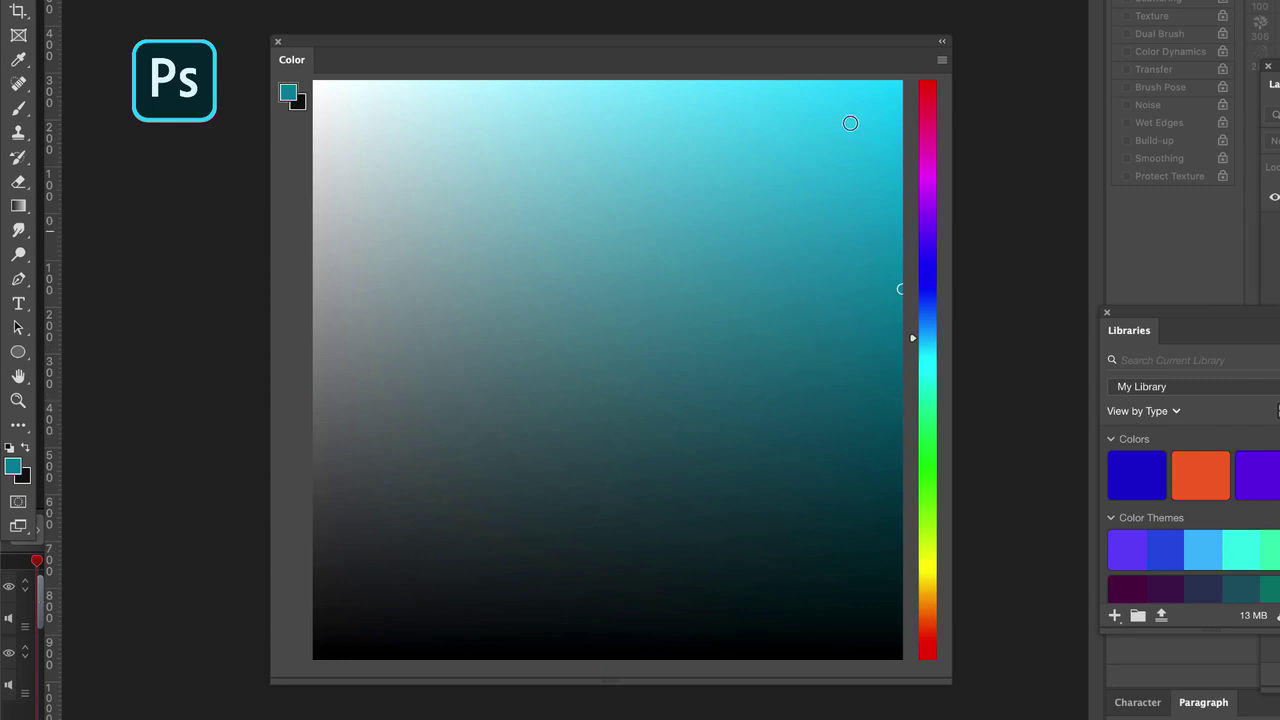
left_click(942, 60)
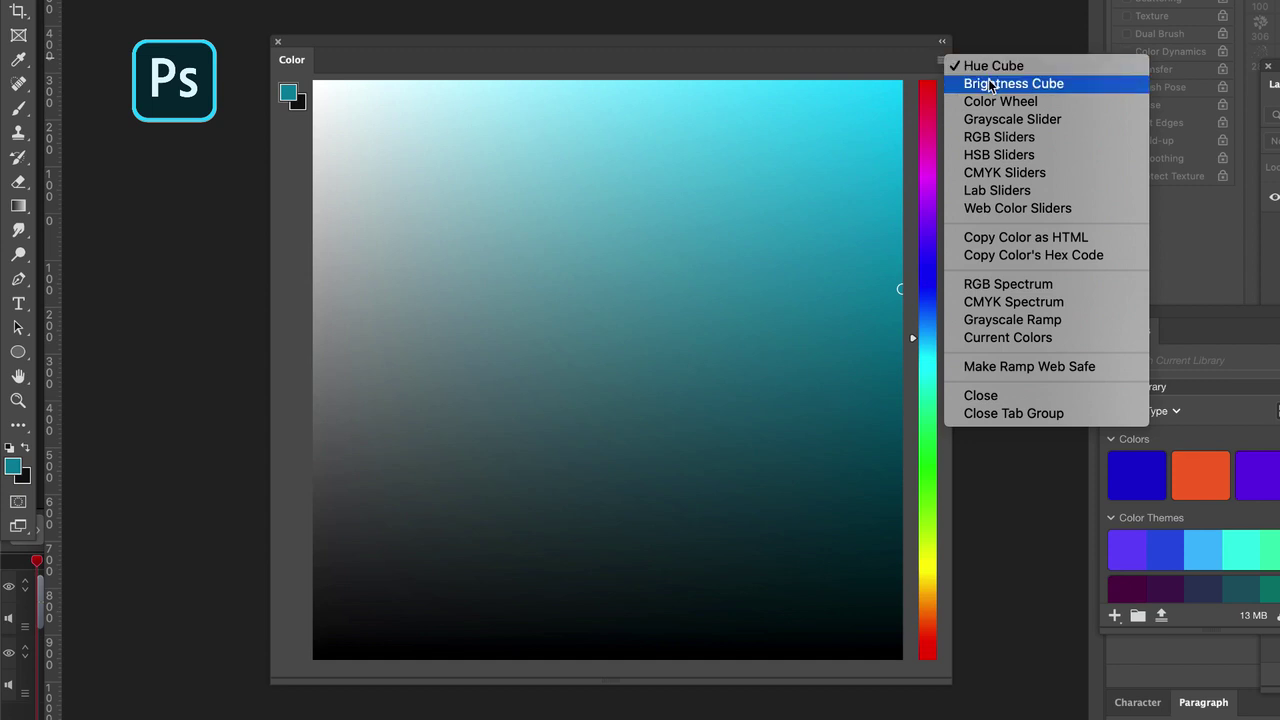
left_click(1004, 105)
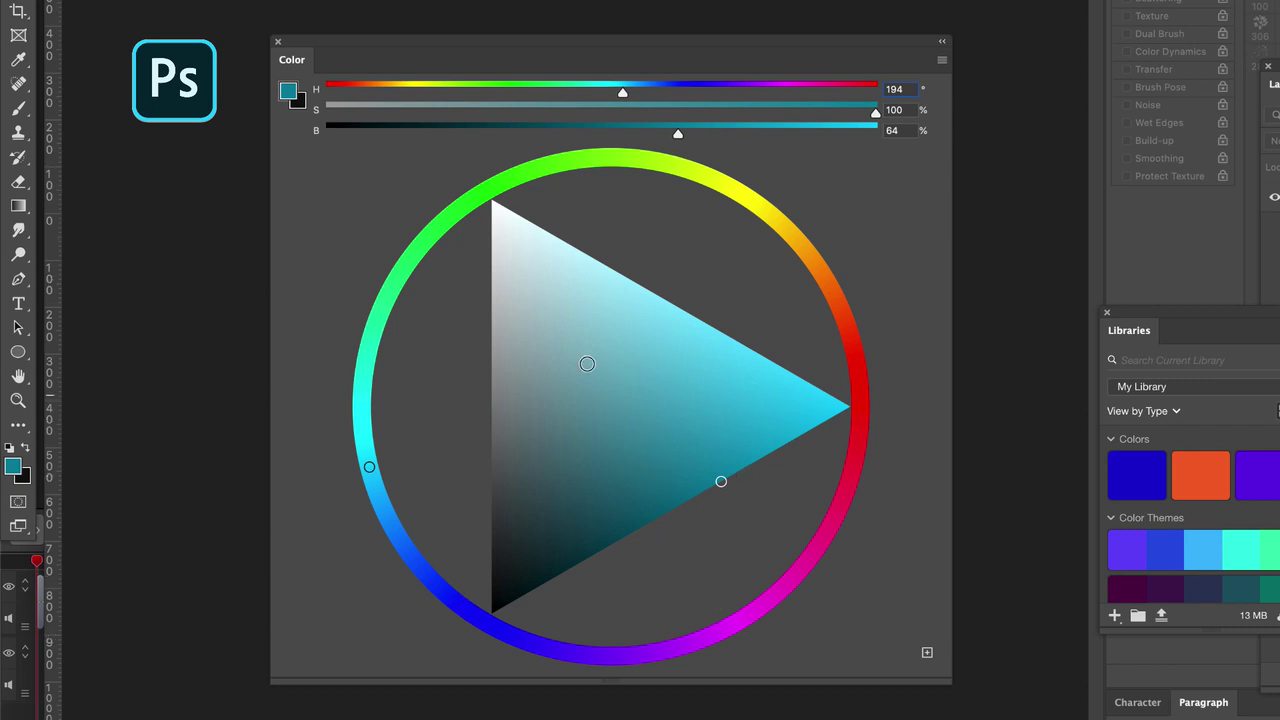
- Try a muted cyan, a fully saturated cyan at 100% brightness, and a green hue as foreground colors on the color wheel
left_click(610, 373)
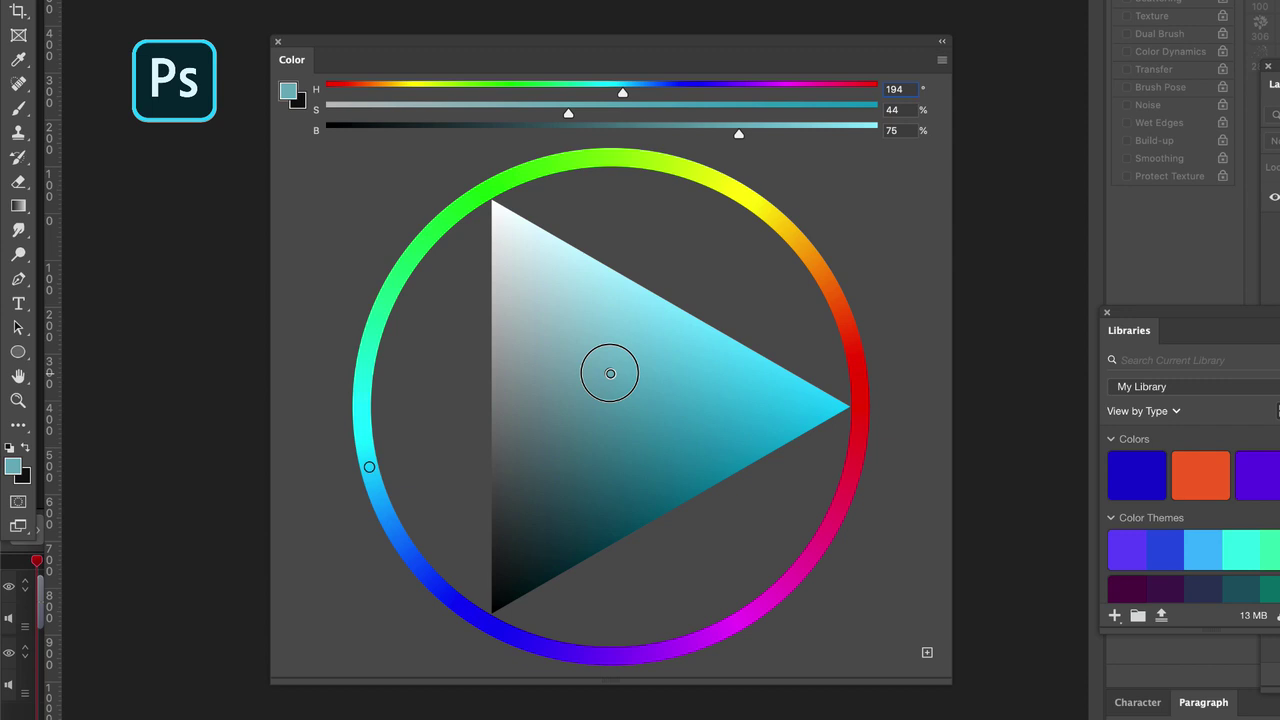
mouse_move(610, 373)
left_mouse_down()
mouse_move(495, 204)
mouse_move(493, 650)
mouse_move(887, 419)
left_mouse_up()
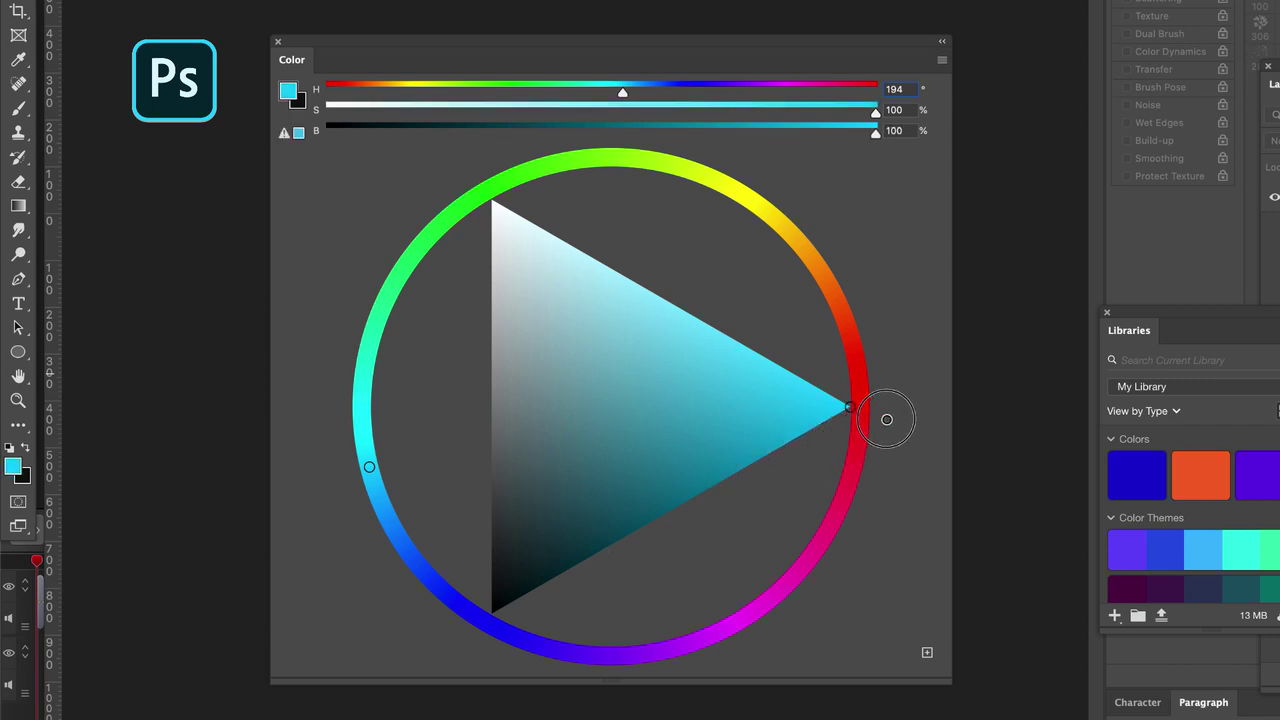
mouse_move(733, 188)
left_mouse_down()
mouse_move(811, 253)
mouse_move(837, 306)
mouse_move(857, 386)
mouse_move(843, 507)
mouse_move(800, 583)
mouse_move(623, 651)
mouse_move(523, 637)
mouse_move(413, 516)
mouse_move(386, 366)
mouse_move(391, 277)
mouse_move(420, 247)
left_mouse_up()
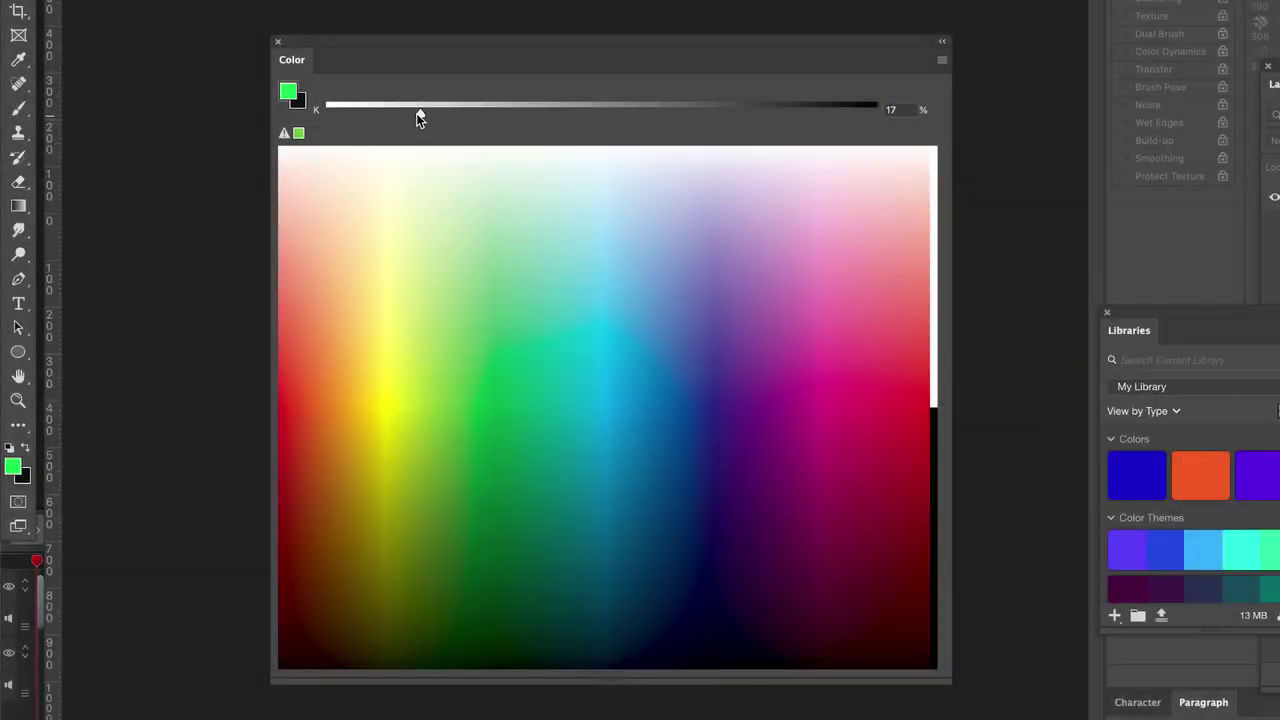
- Set the foreground color to 63% gray in Grayscale Slider mode and change the color display back to Color Wheel
left_click(571, 320)
left_click(589, 391)
left_click_drag(589, 117, 674, 116)
left_click(941, 60)
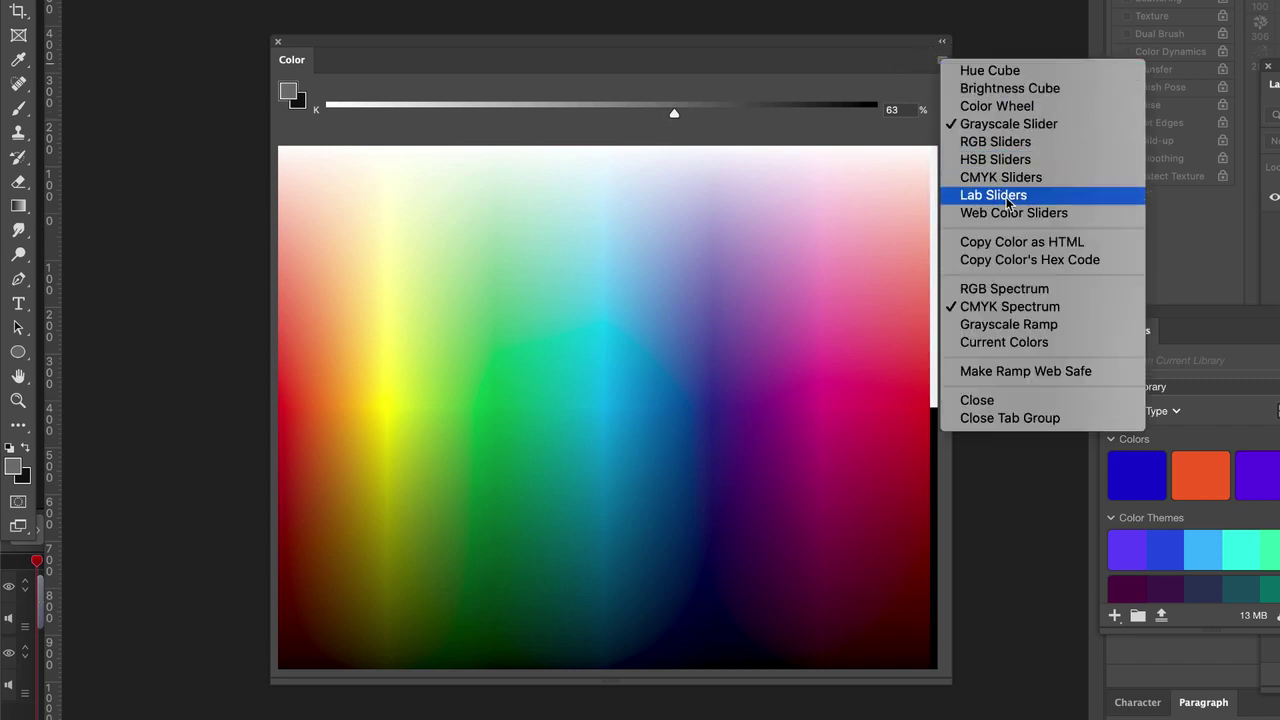
left_click(981, 114)
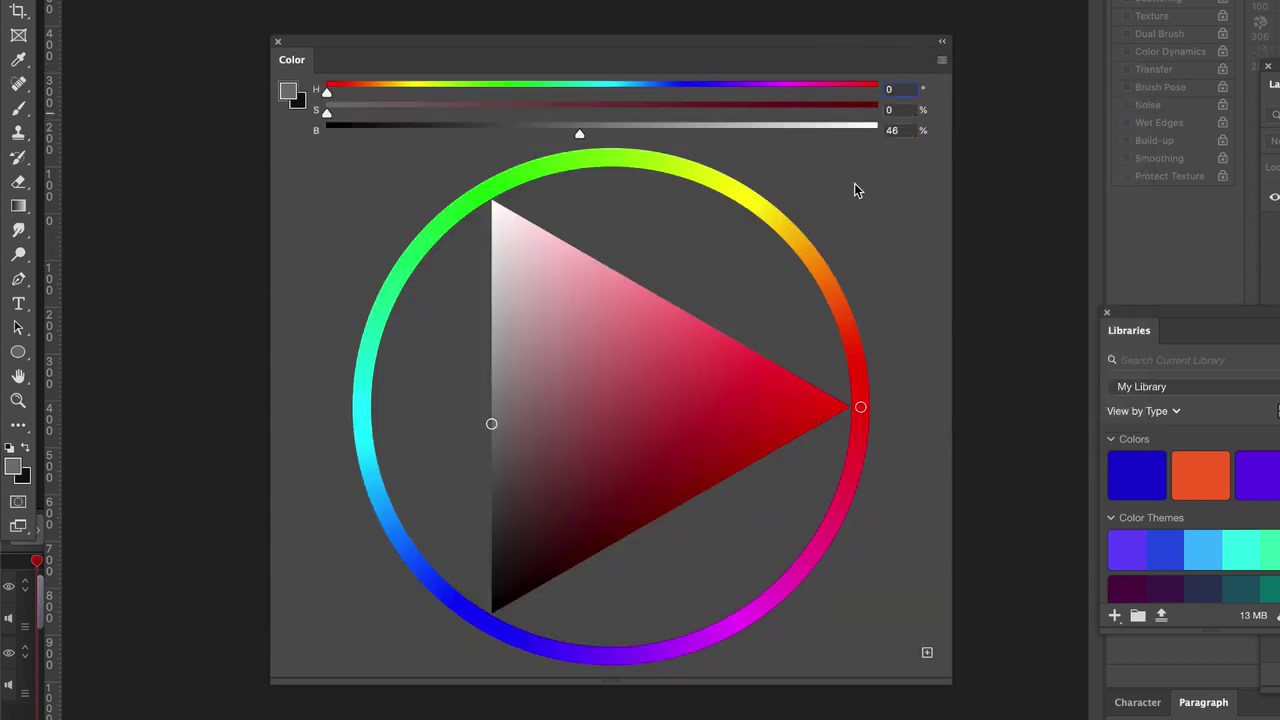
left_click(941, 60)
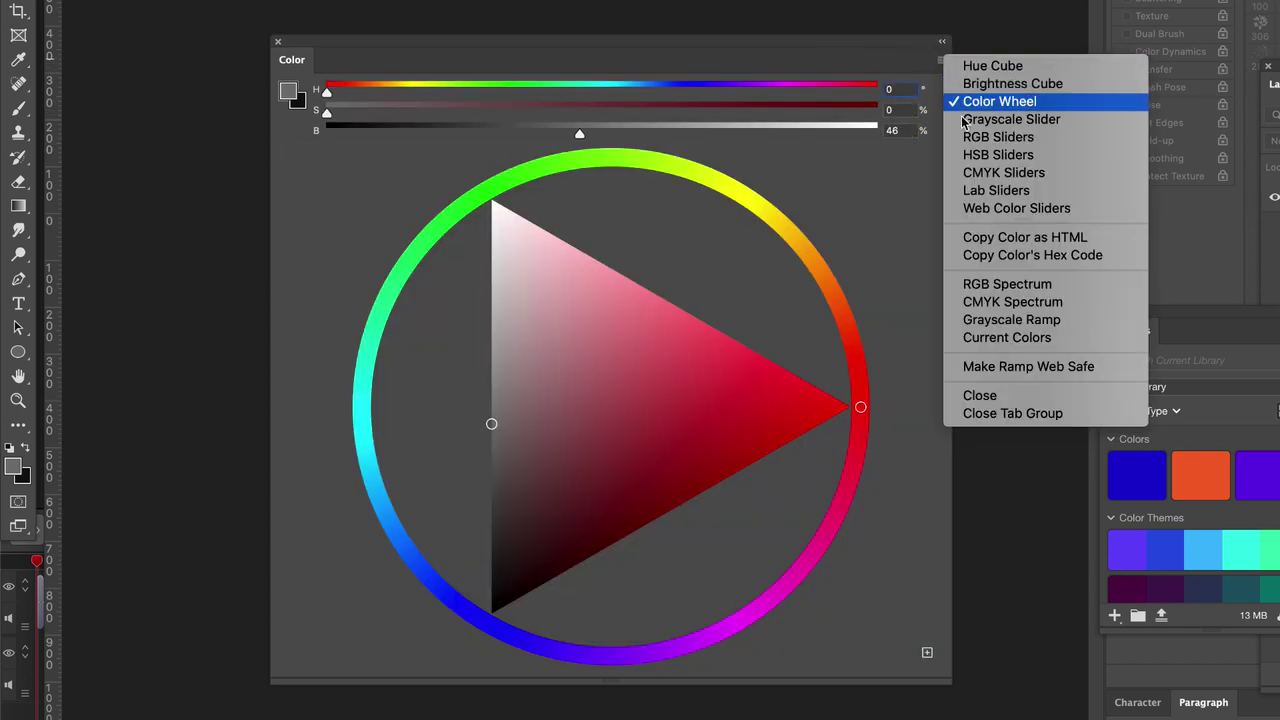
left_click(934, 105)
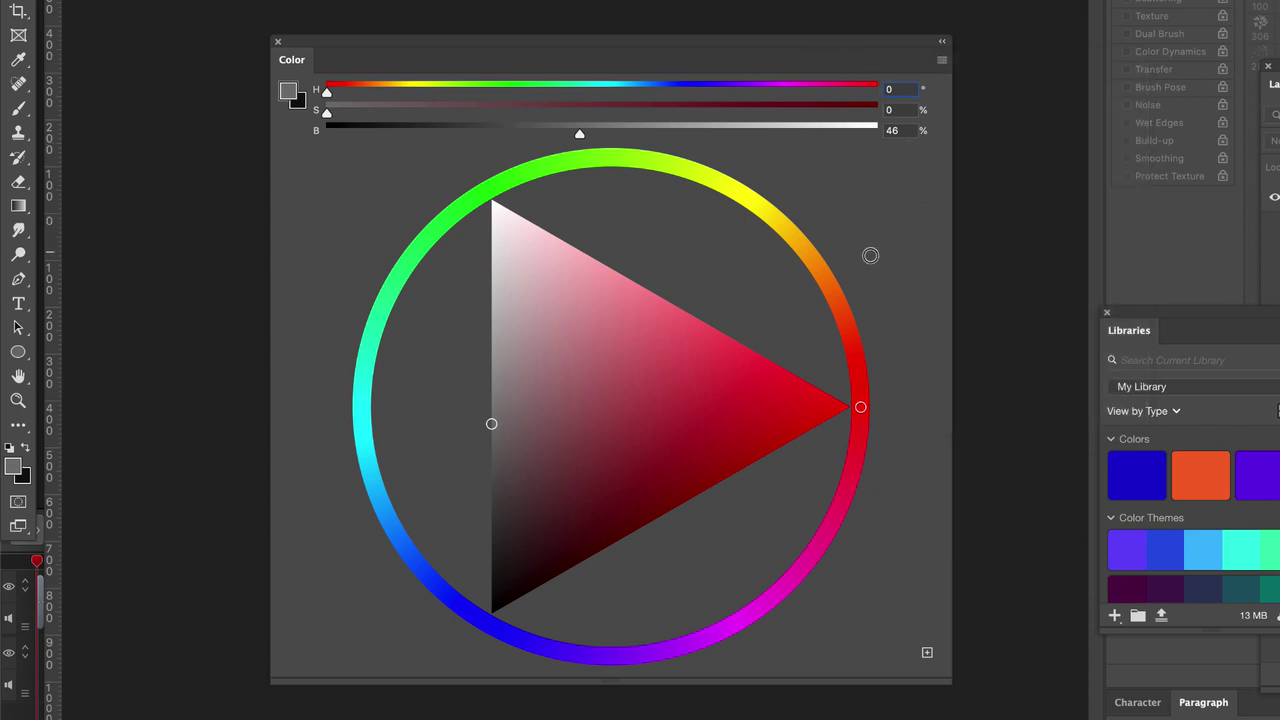